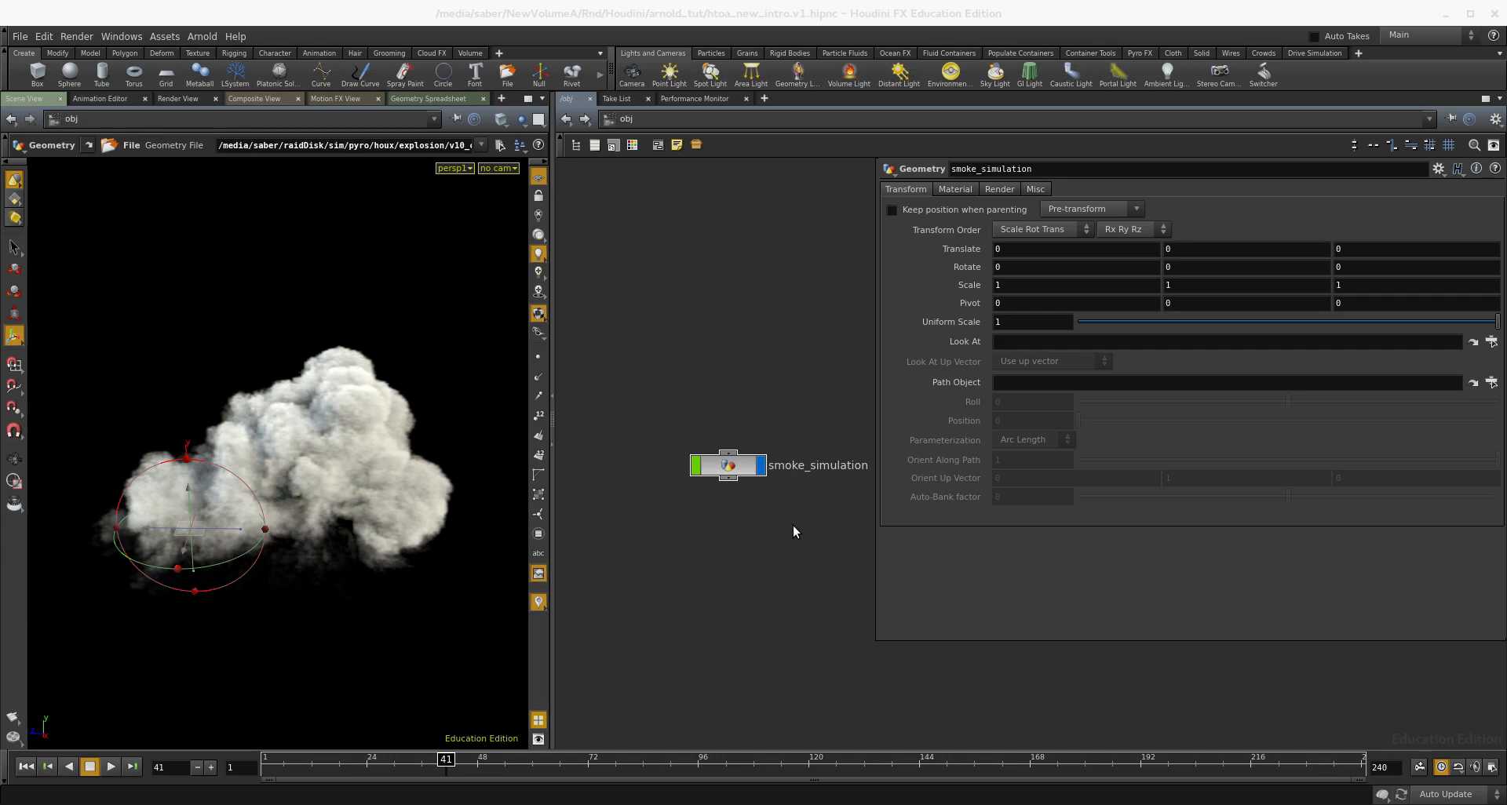
- Open the smoke_simulation object's network to reach its file node
left_click_drag(730, 467, 691, 458)
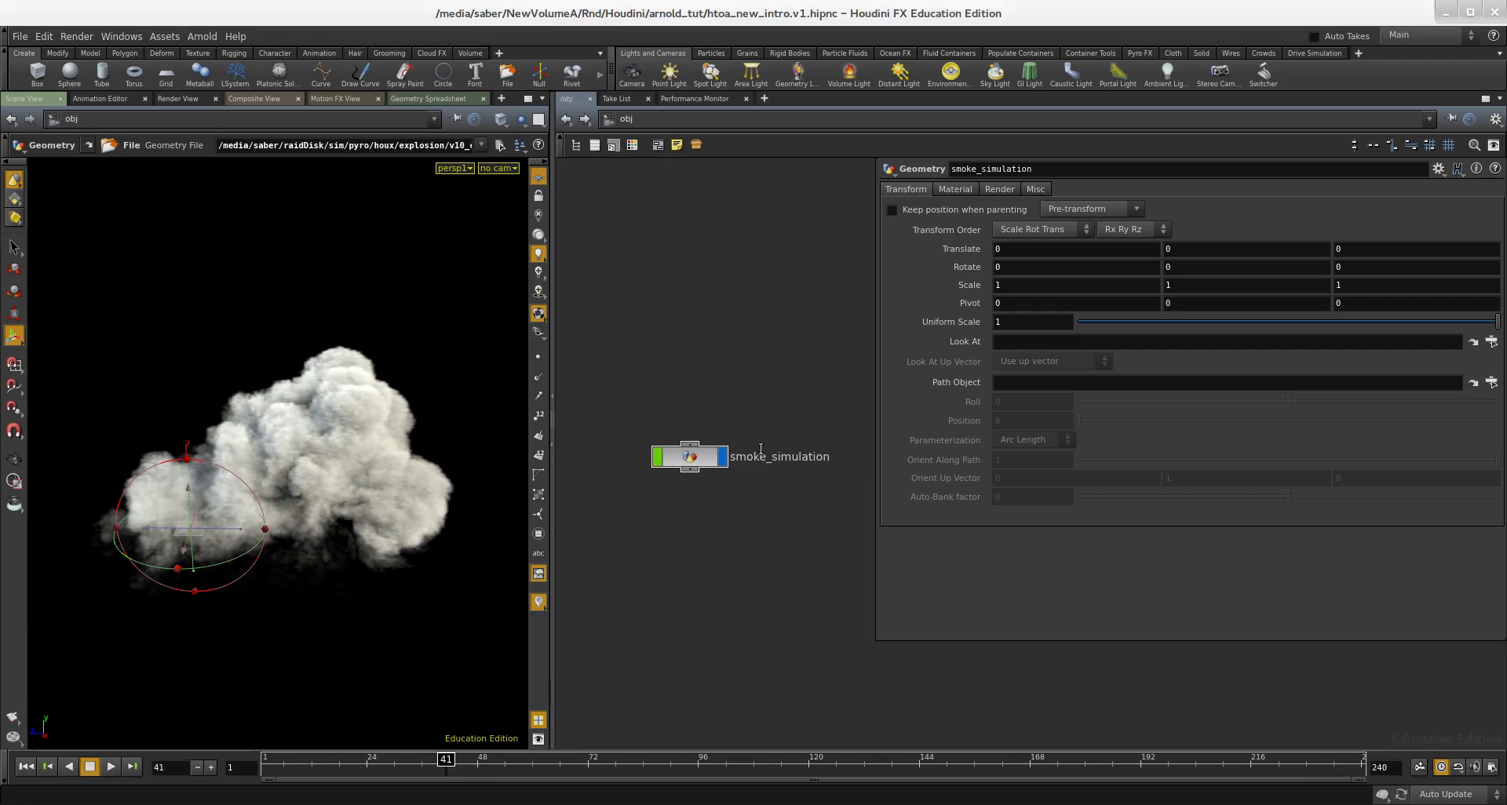
double_click(693, 463)
scroll(694, 469, "down", 2)
middle_click_drag(709, 487, 664, 509)
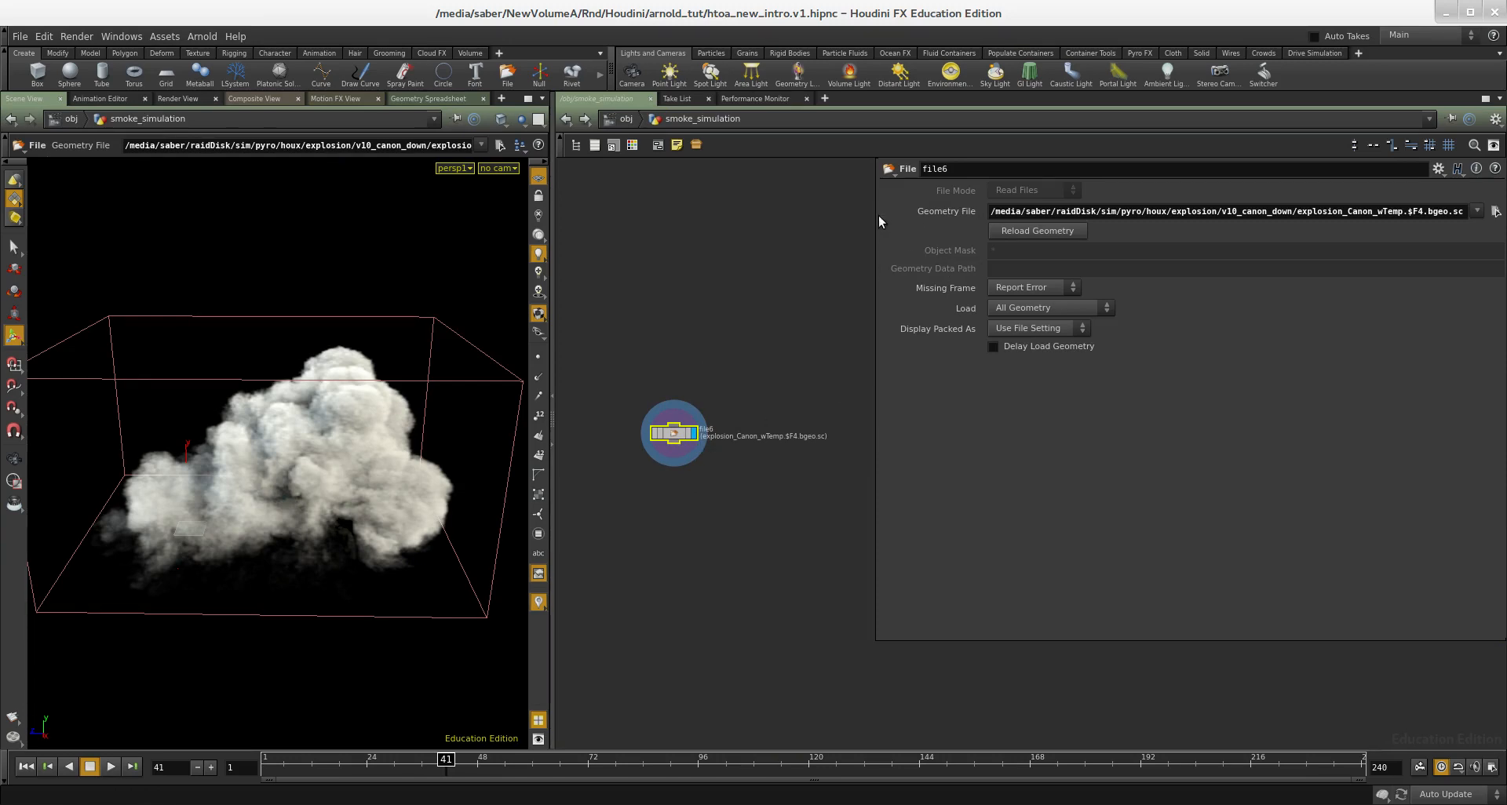
- Check the file node's full geometry file path and narrow the parameter pane to free network space
left_click_drag(877, 216, 865, 215)
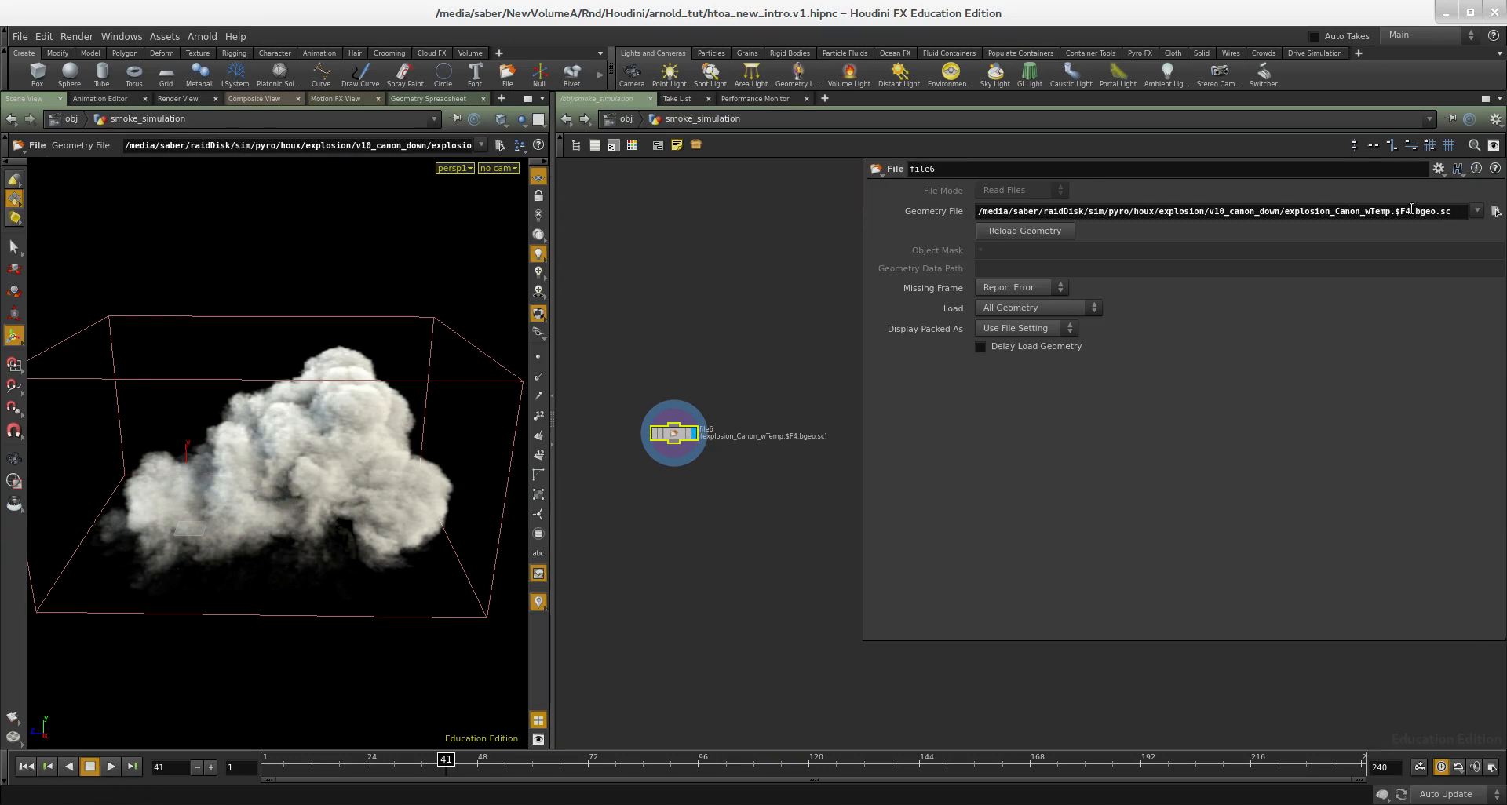
left_click_drag(1410, 210, 1442, 210)
left_click_drag(862, 637, 1148, 623)
- Examine the file6 node's information for its volumes, resolutions, voxel counts and memory use
middle_click_drag(858, 517, 913, 524)
scroll(719, 387, "up", 2)
middle_click_drag(811, 405, 801, 373)
middle_click_drag(780, 477, 781, 376)
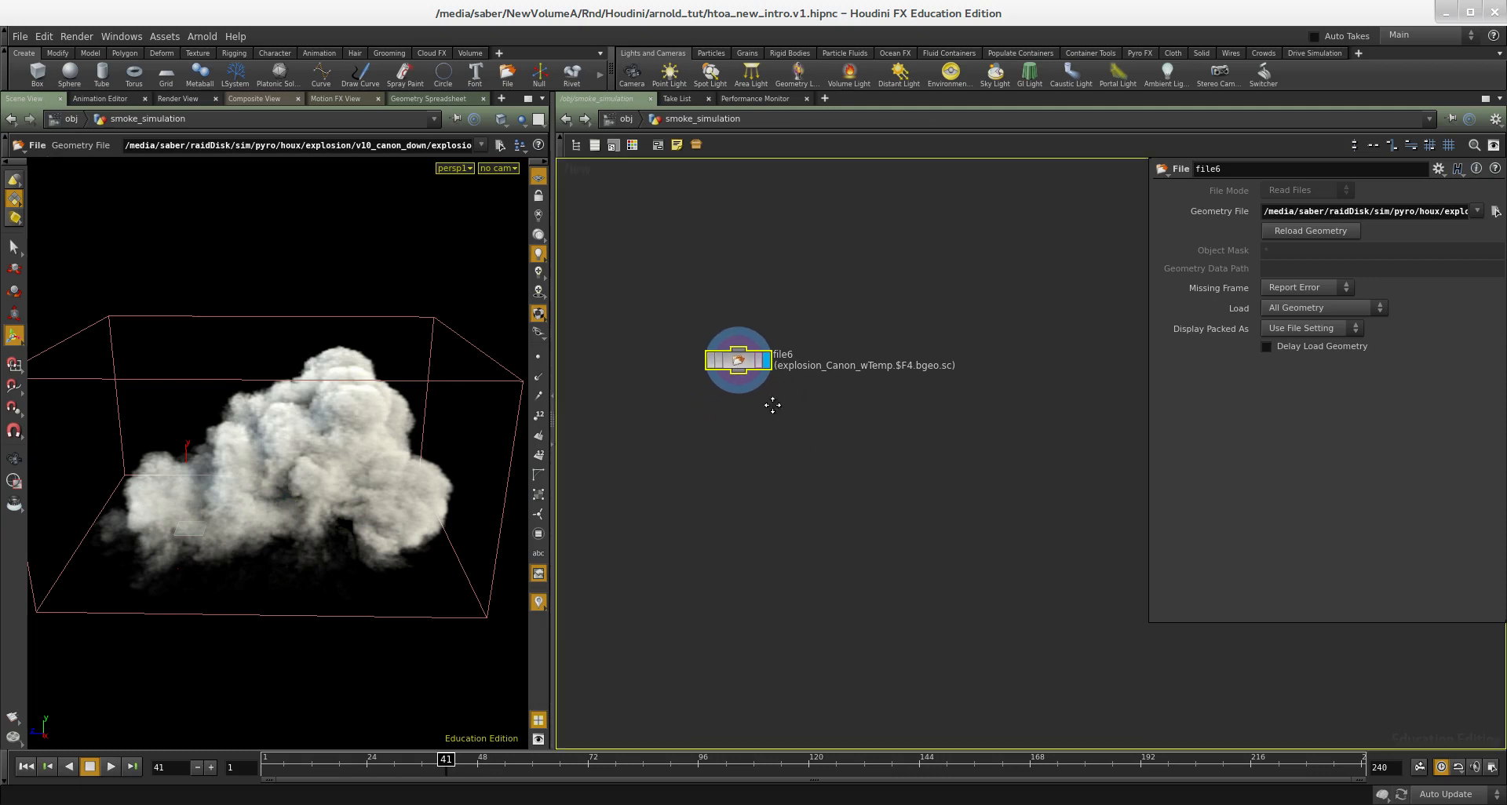
middle_click(734, 363)
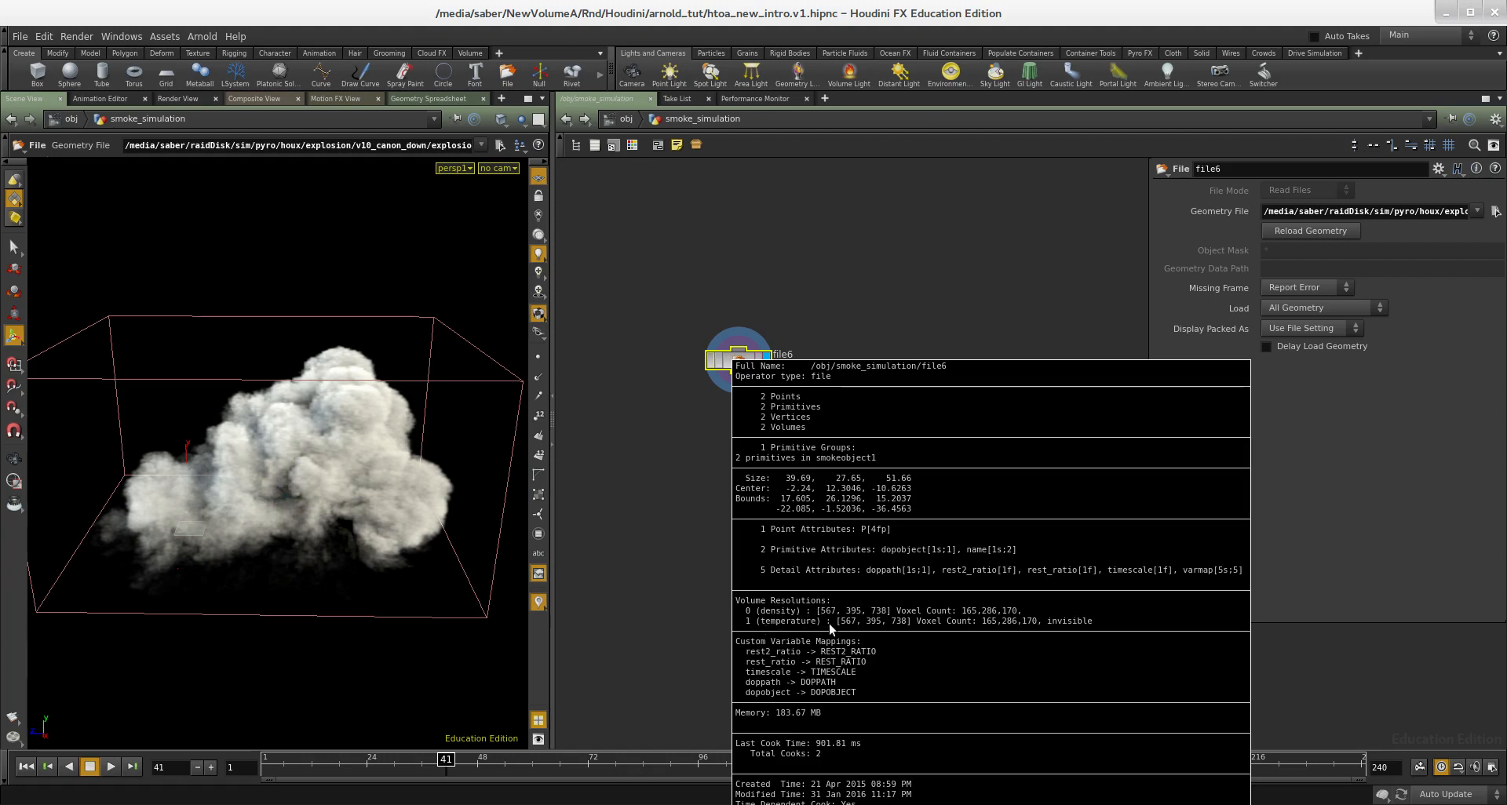
middle_click_drag(791, 323, 803, 340)
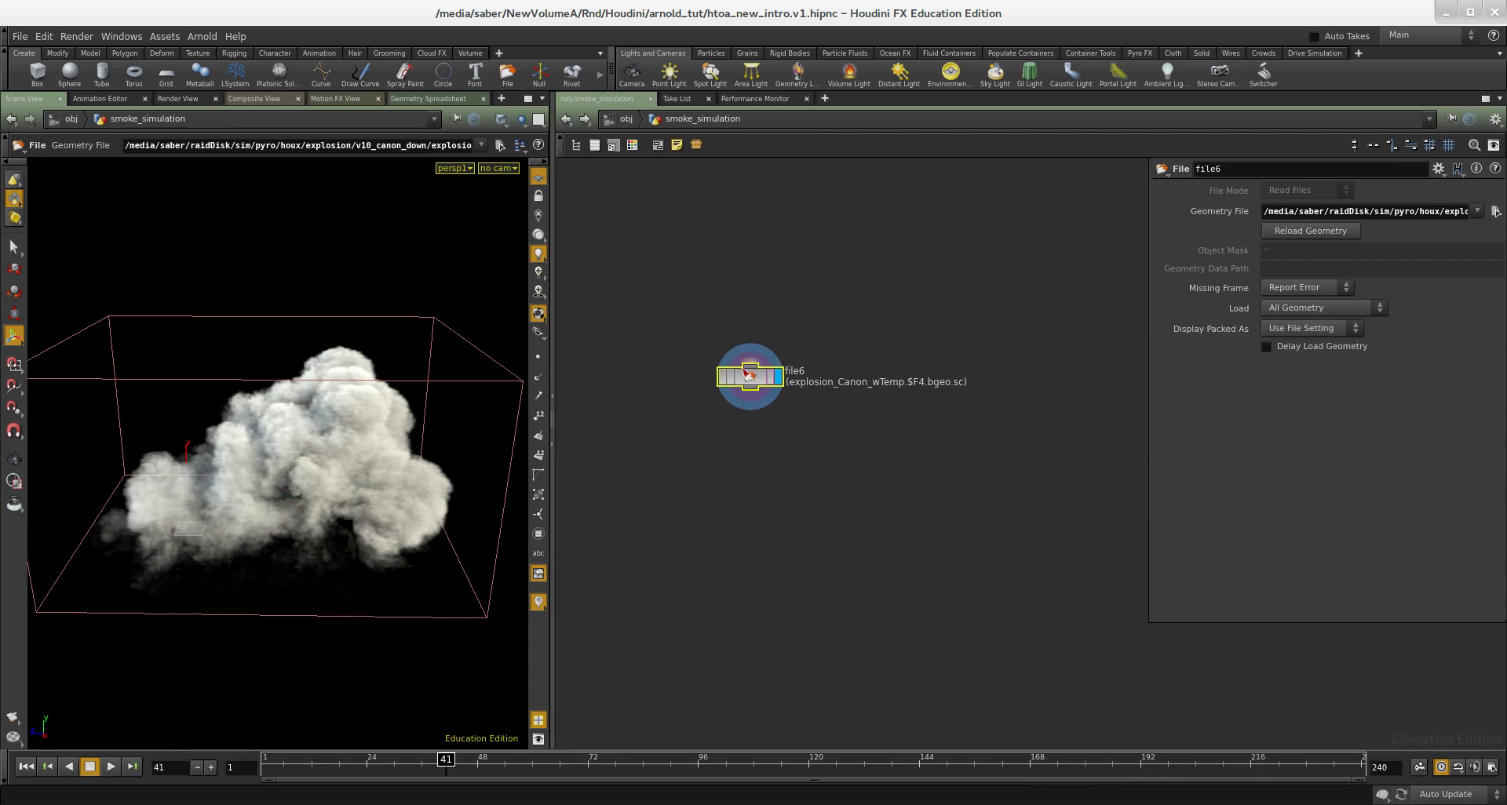
scroll(746, 376, "up", 1)
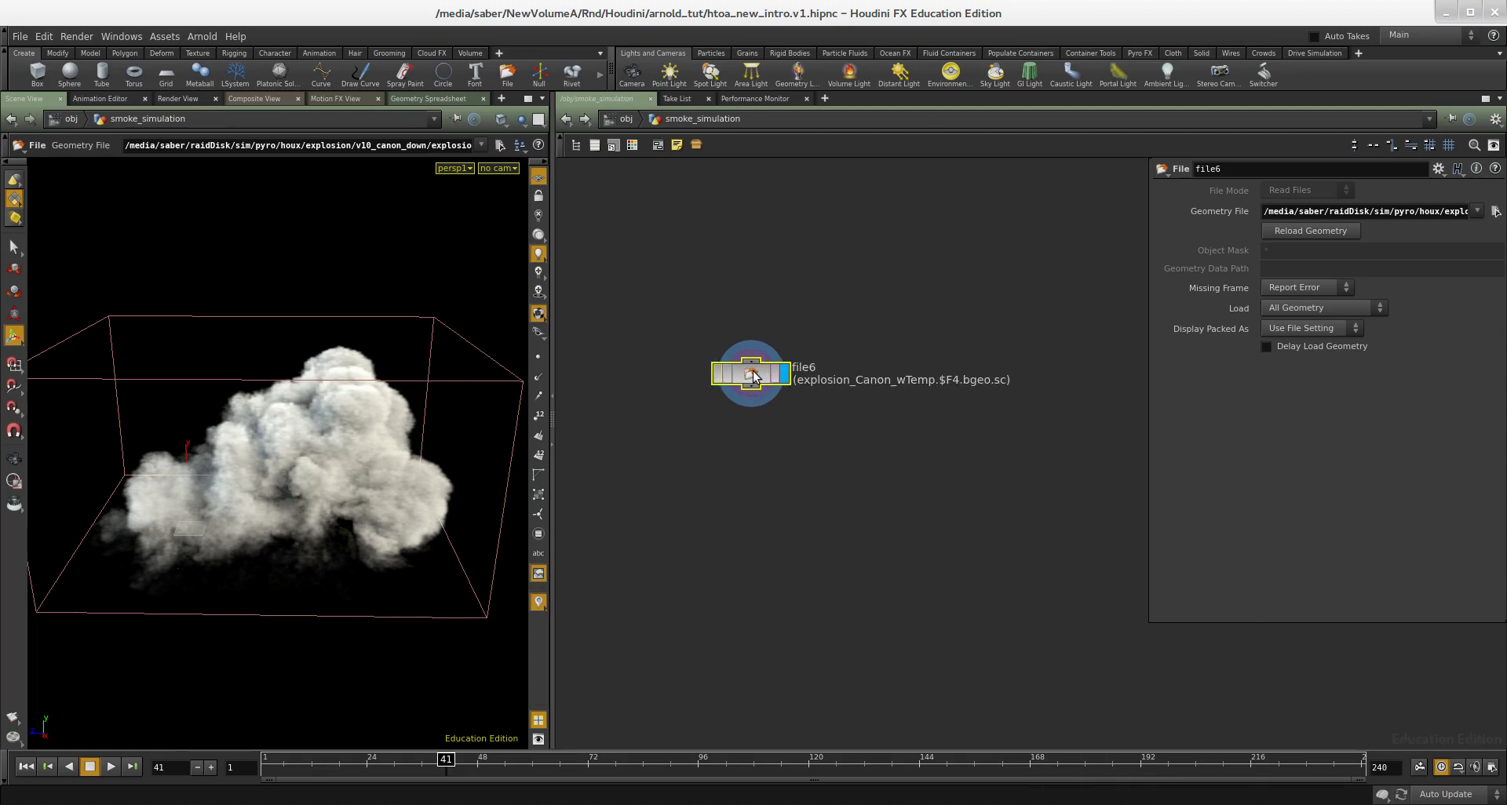
middle_click(753, 377)
- Add a Convert VDB node fed by file6 and set its conversion target to VDB
key("Tab")
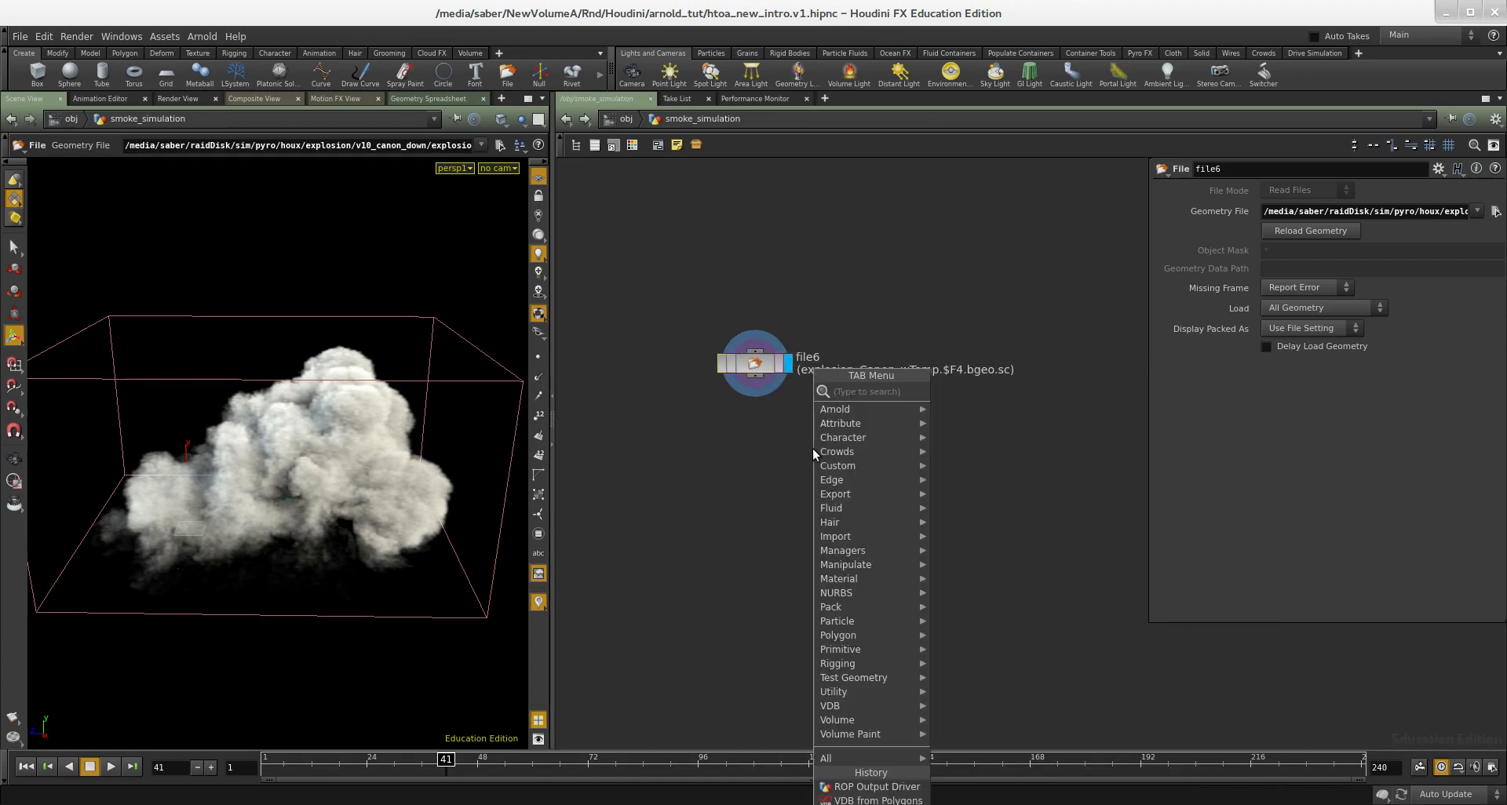
type("convert")
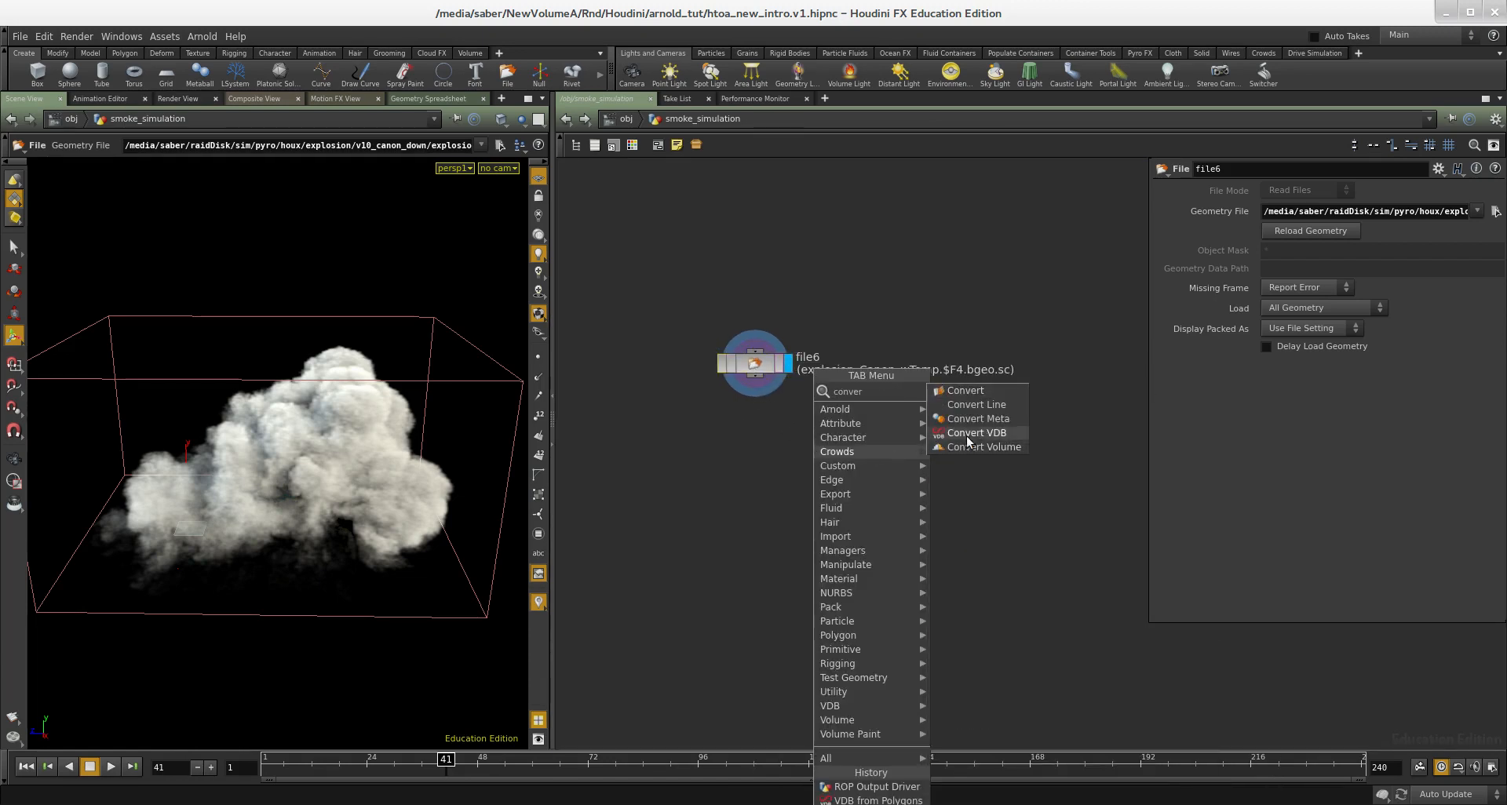
left_click(966, 434)
left_click(768, 444)
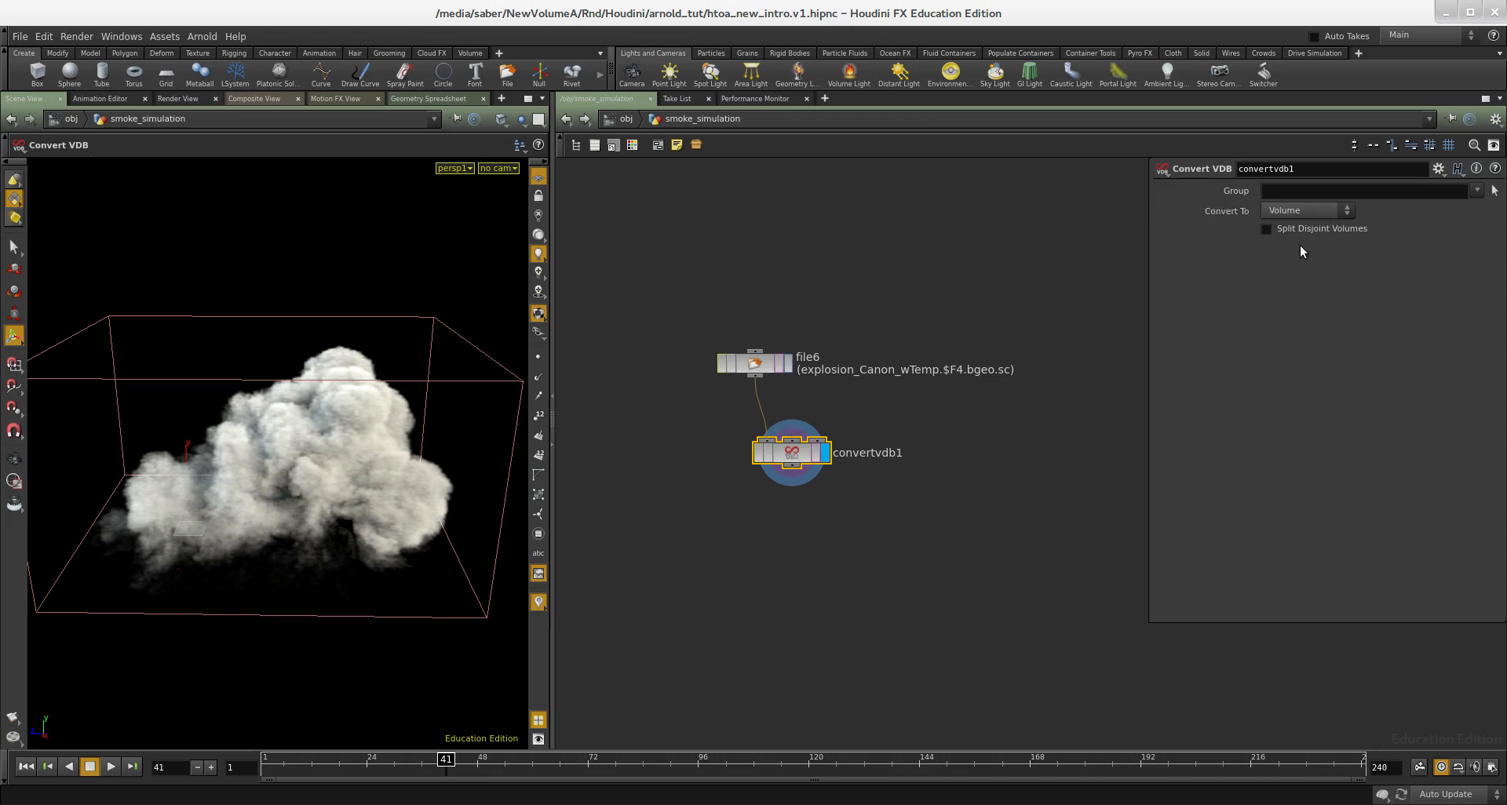
middle_click_drag(762, 454, 939, 436)
left_click(1280, 208)
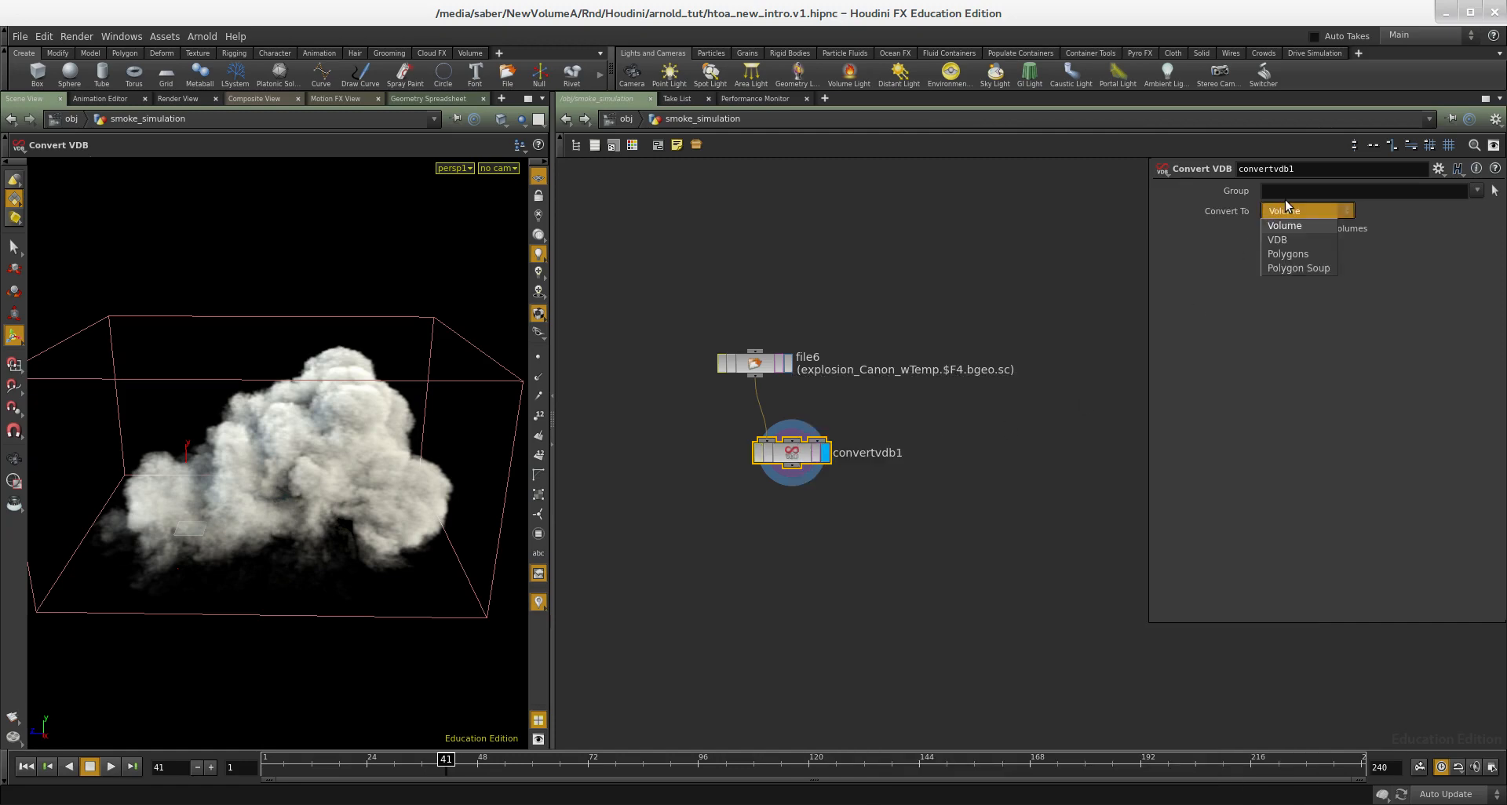
left_click(1277, 240)
middle_click_drag(917, 447, 916, 405)
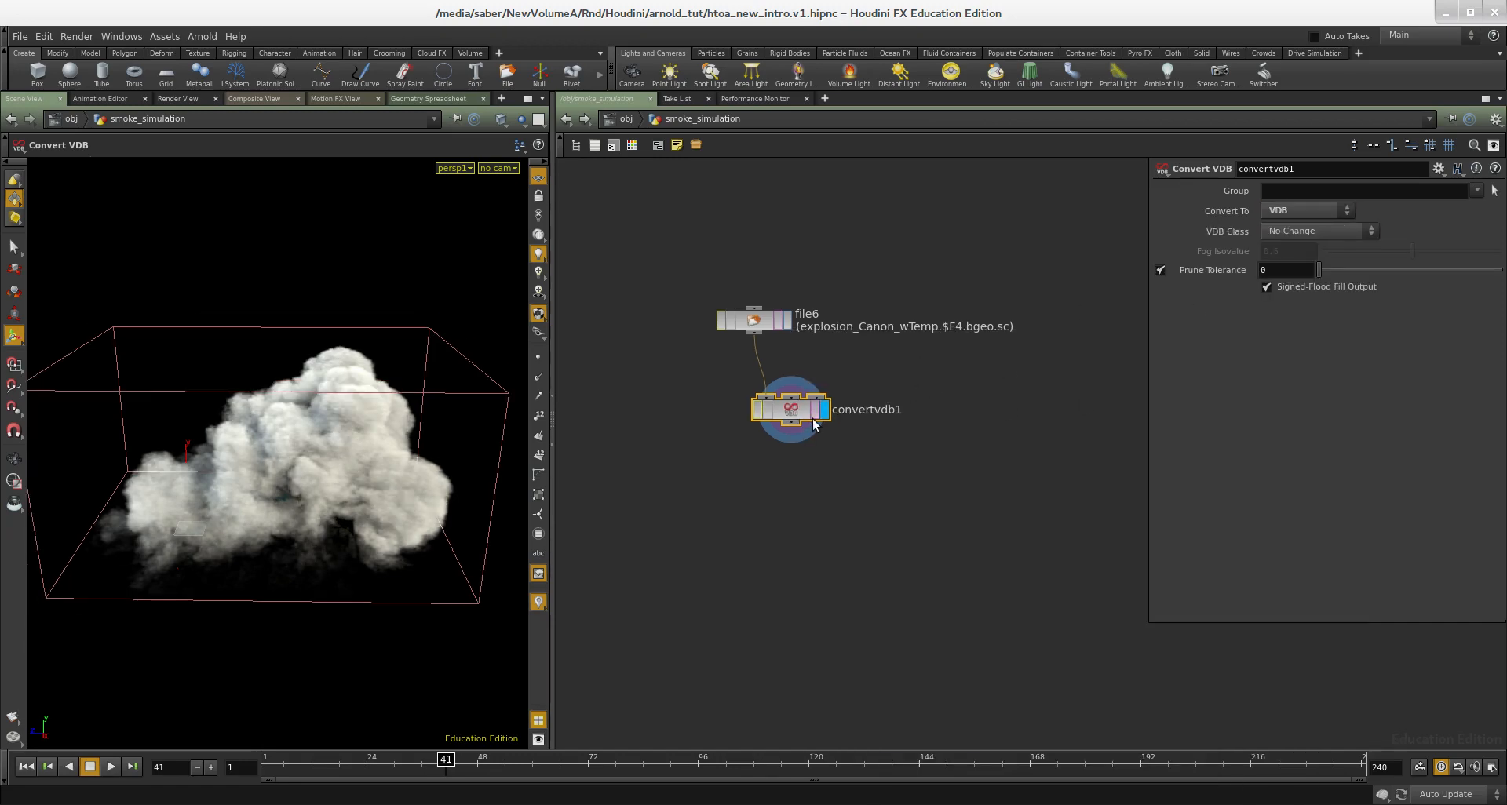
middle_click(807, 411)
- Add a ROP Output Driver node below convertvdb1 and connect it to the convertvdb1 output
middle_click_drag(818, 605, 755, 473)
key("Tab")
type("rop")
key("Down")
key("Down")
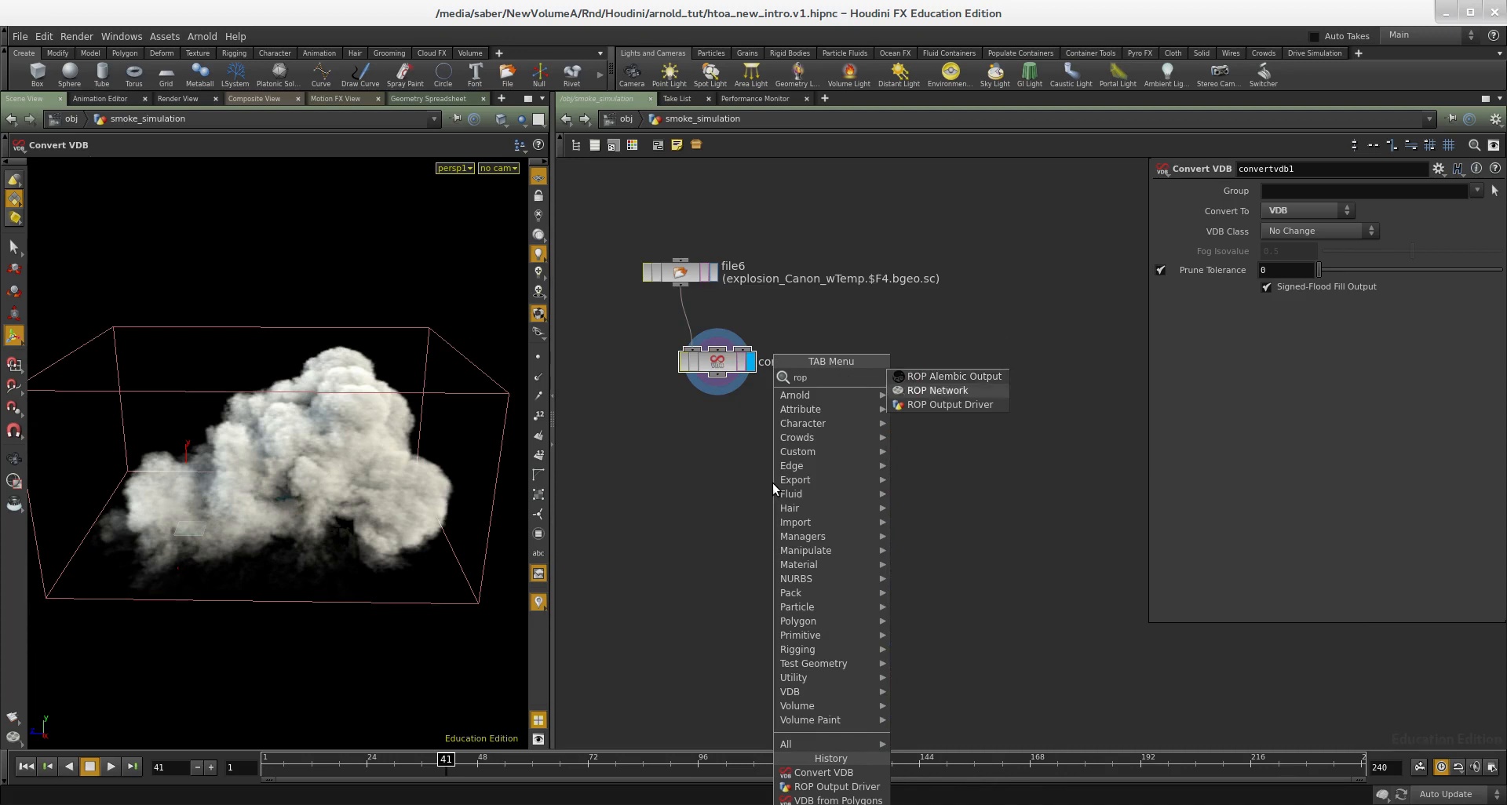
key("Return")
left_click(772, 483)
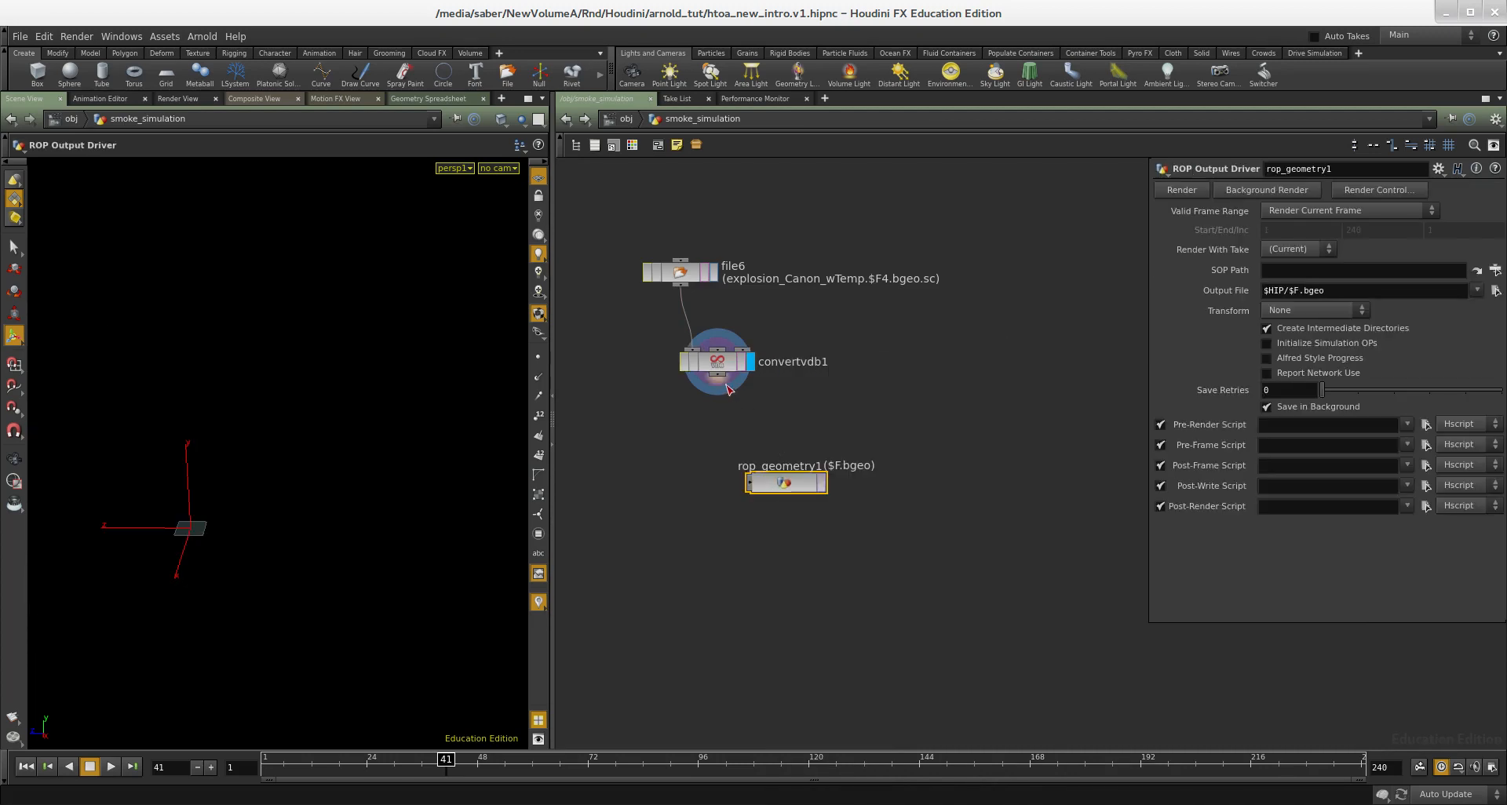
left_click_drag(798, 483, 818, 474)
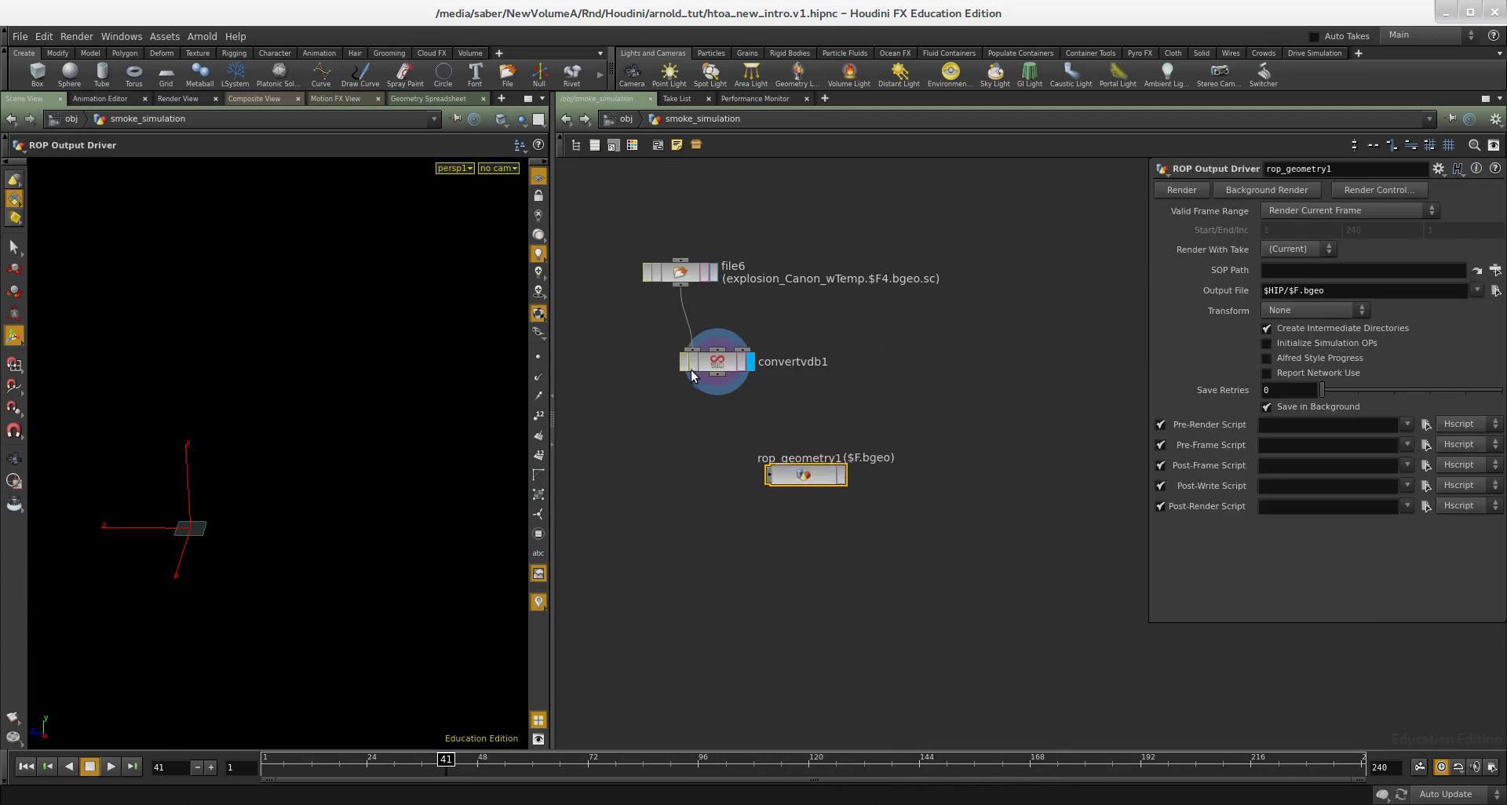
left_click(716, 377)
left_click(768, 475)
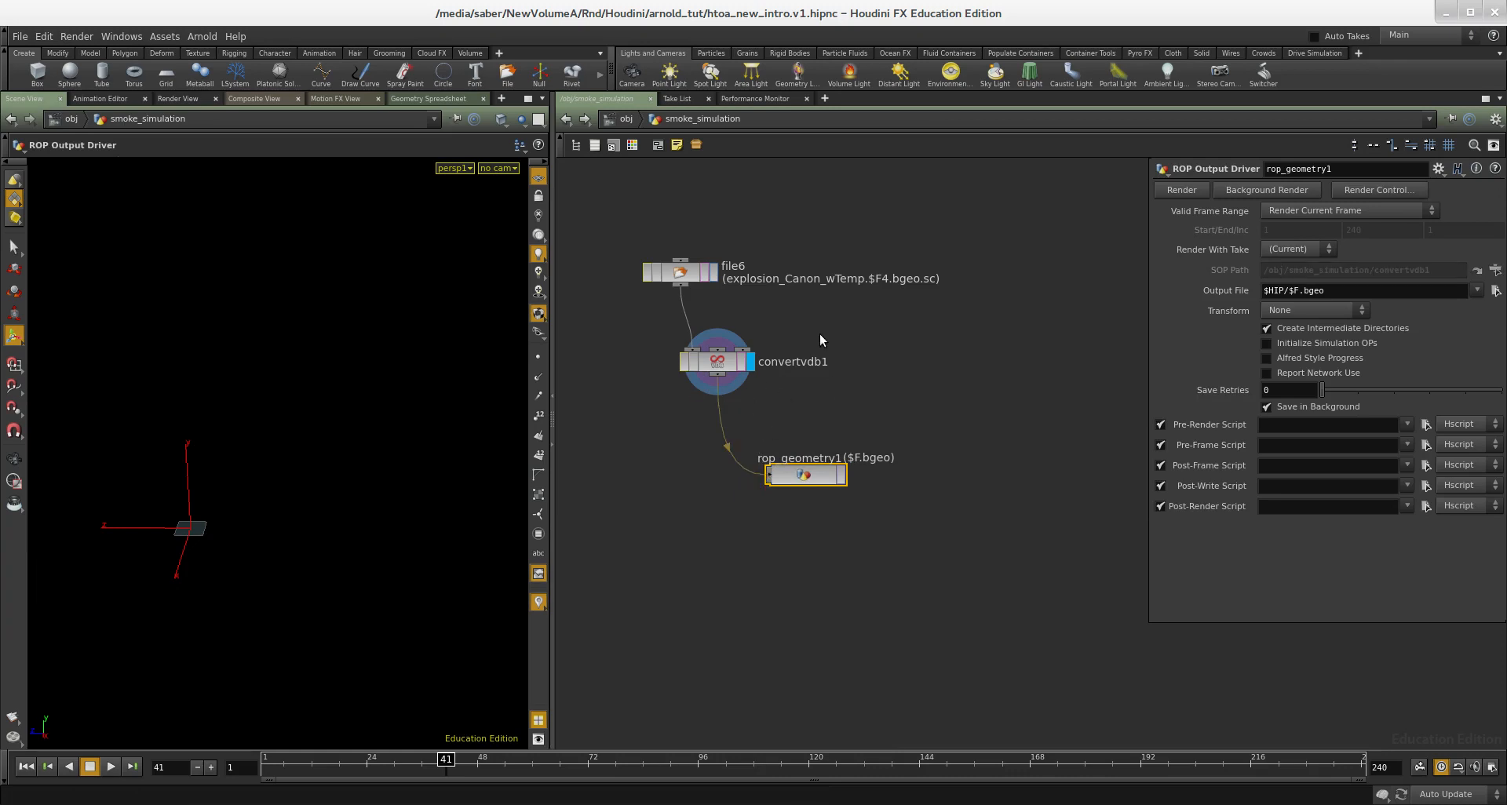
- Set the output driver's file to $HIP/simulation.$F4.vdb and its valid frame range to Render Frame Range
left_click(716, 279)
left_click(806, 475)
left_click_drag(1327, 291, 1286, 290)
type("imulation.")
key("Return")
left_click(1260, 212)
left_click(1256, 226)
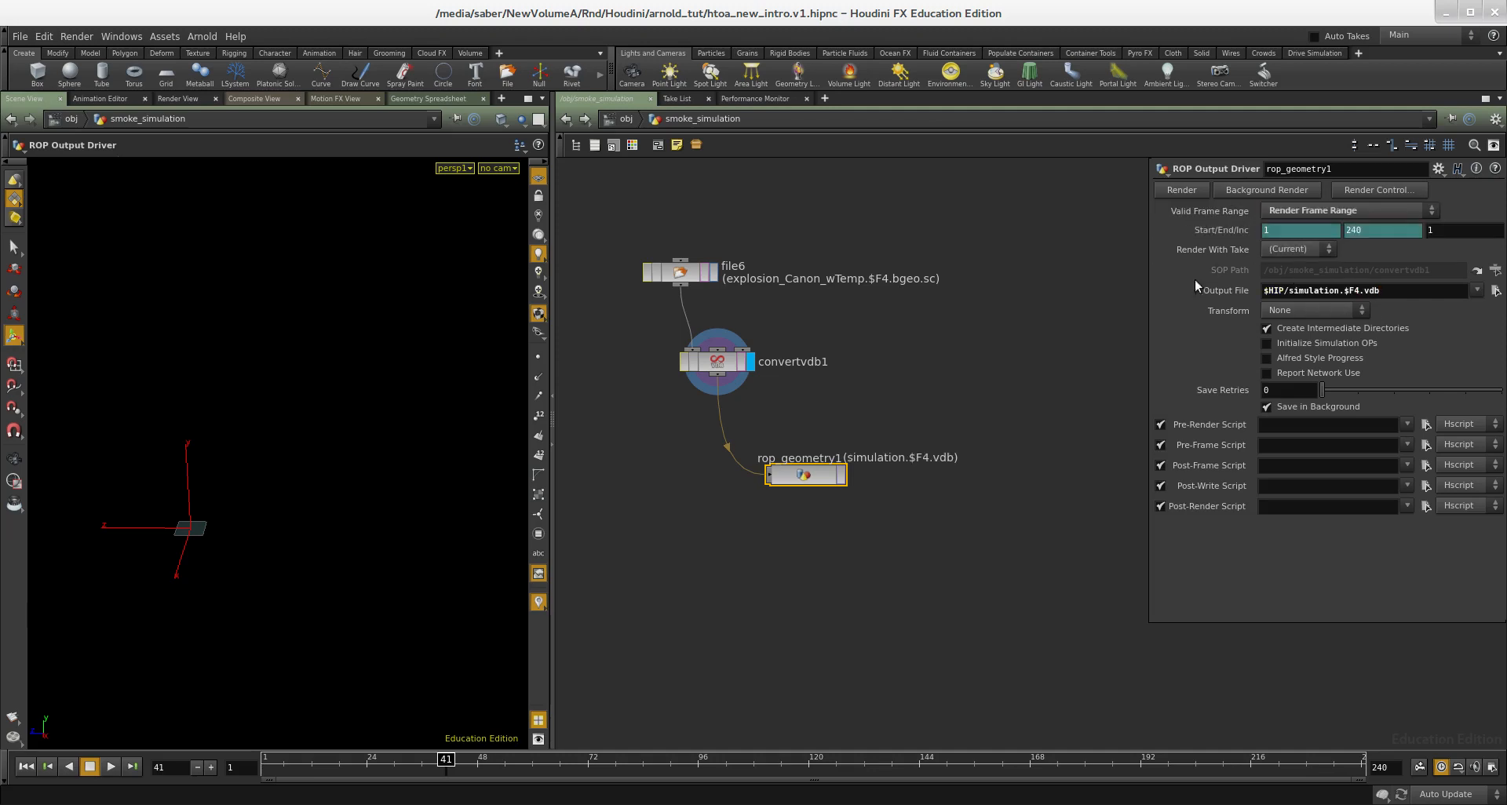
- Examine the convertvdb1 node's information for its sparse volumes, resolutions and memory use
scroll(690, 394, "up", 2)
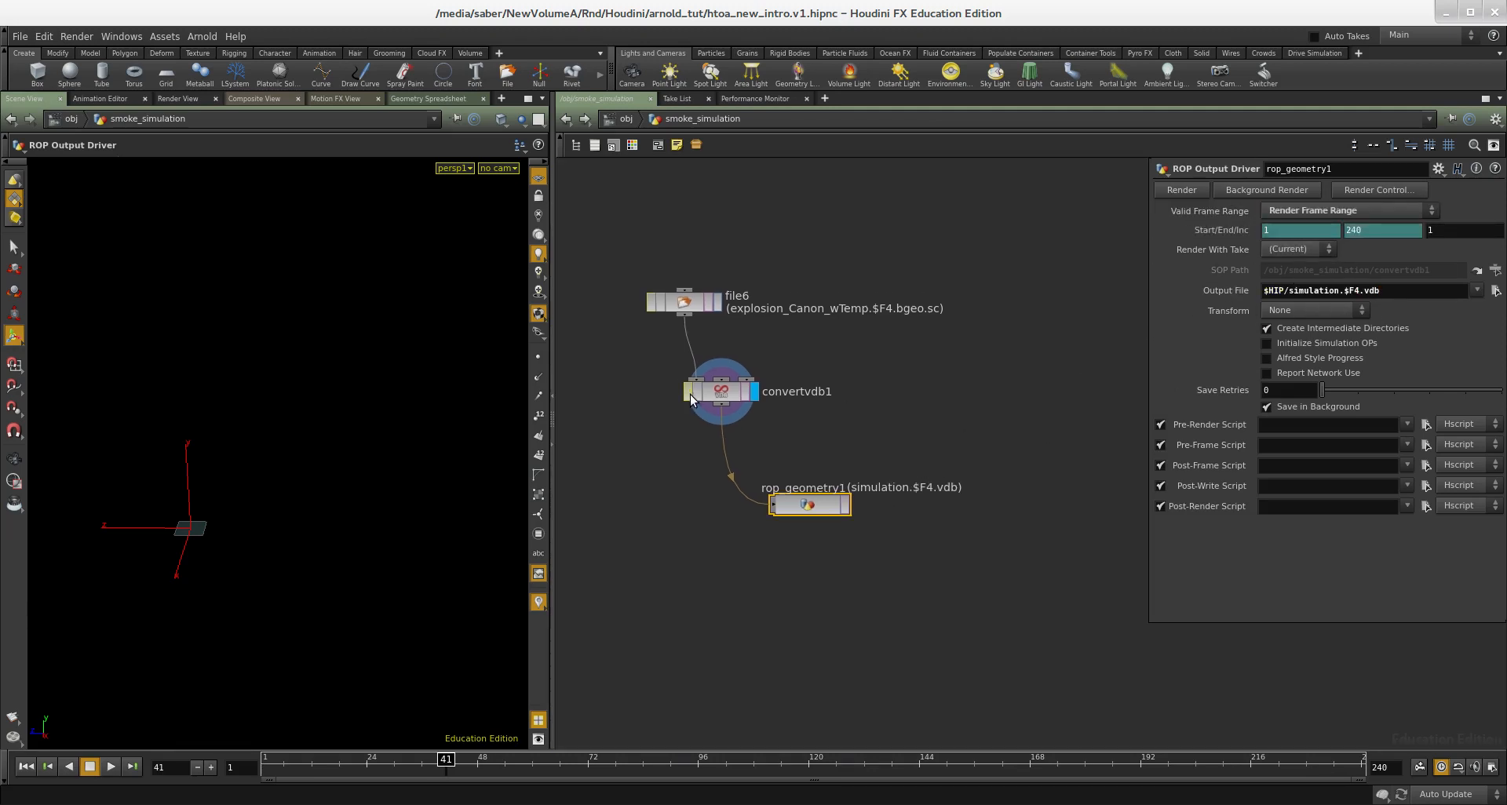
middle_click(729, 388)
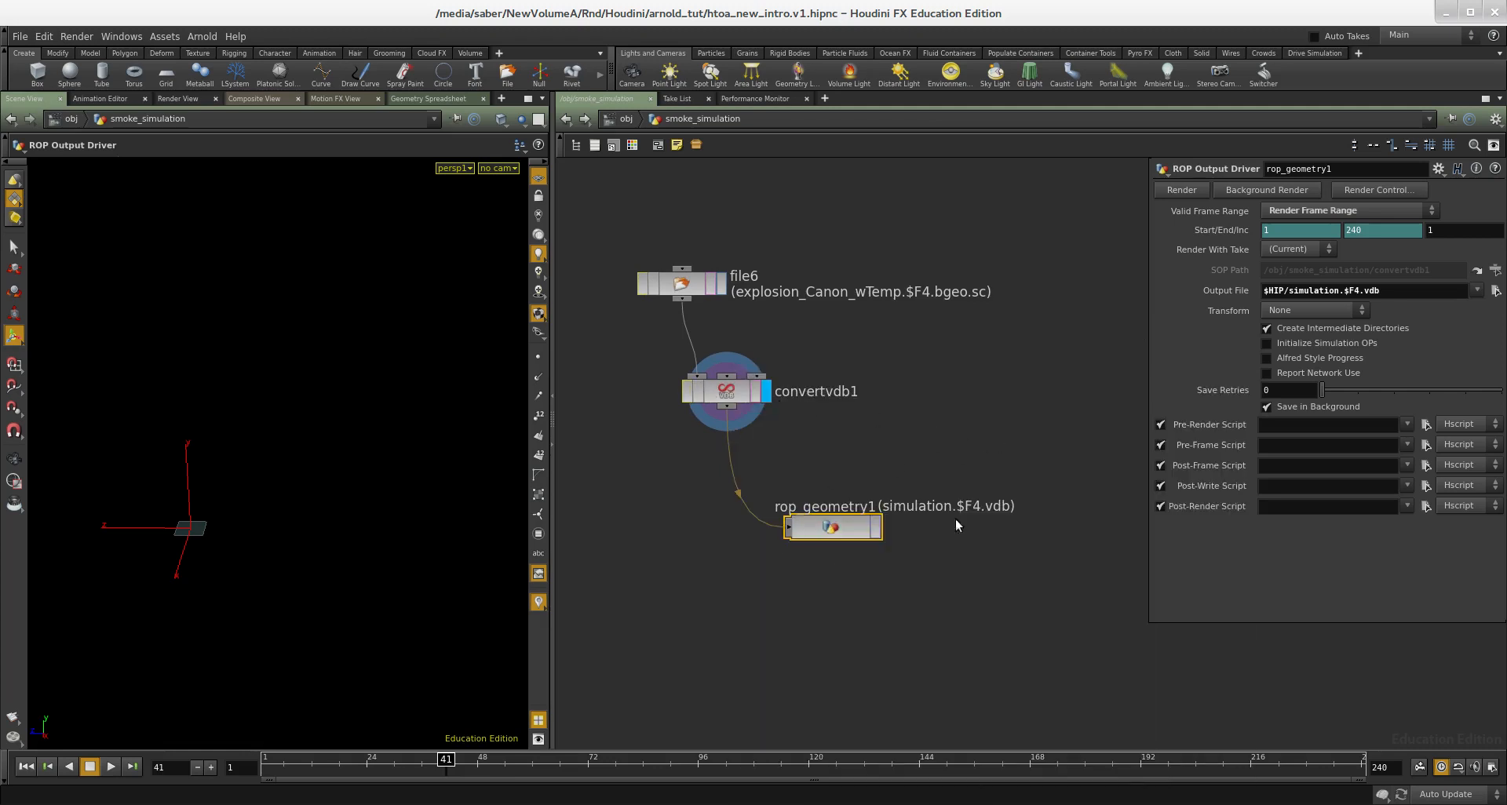
middle_click_drag(894, 382, 880, 316)
middle_click(712, 327)
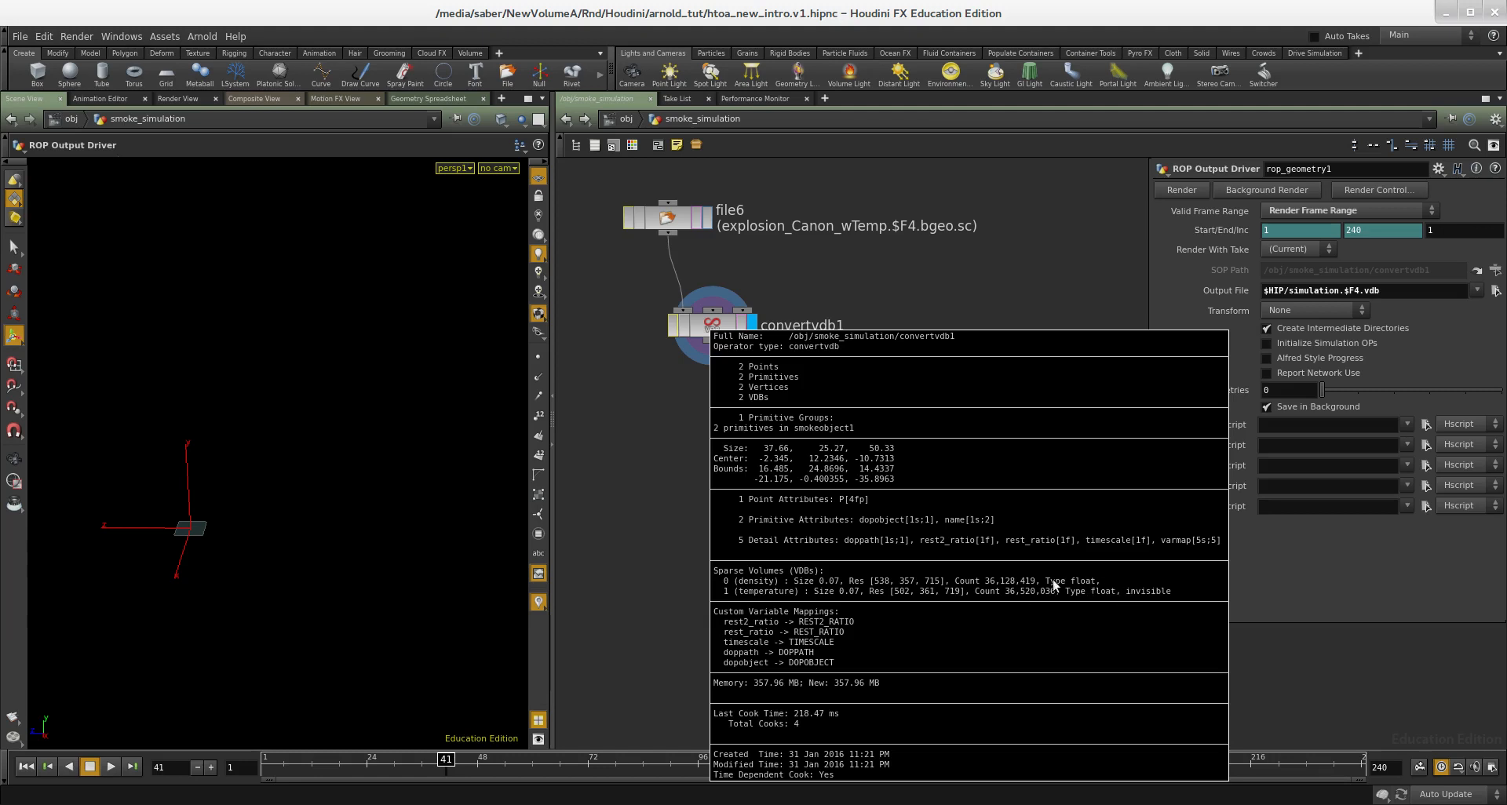
- Copy the convertvdb1 node and move merge2 farther down in the file5 network
middle_click_drag(799, 502, 818, 369)
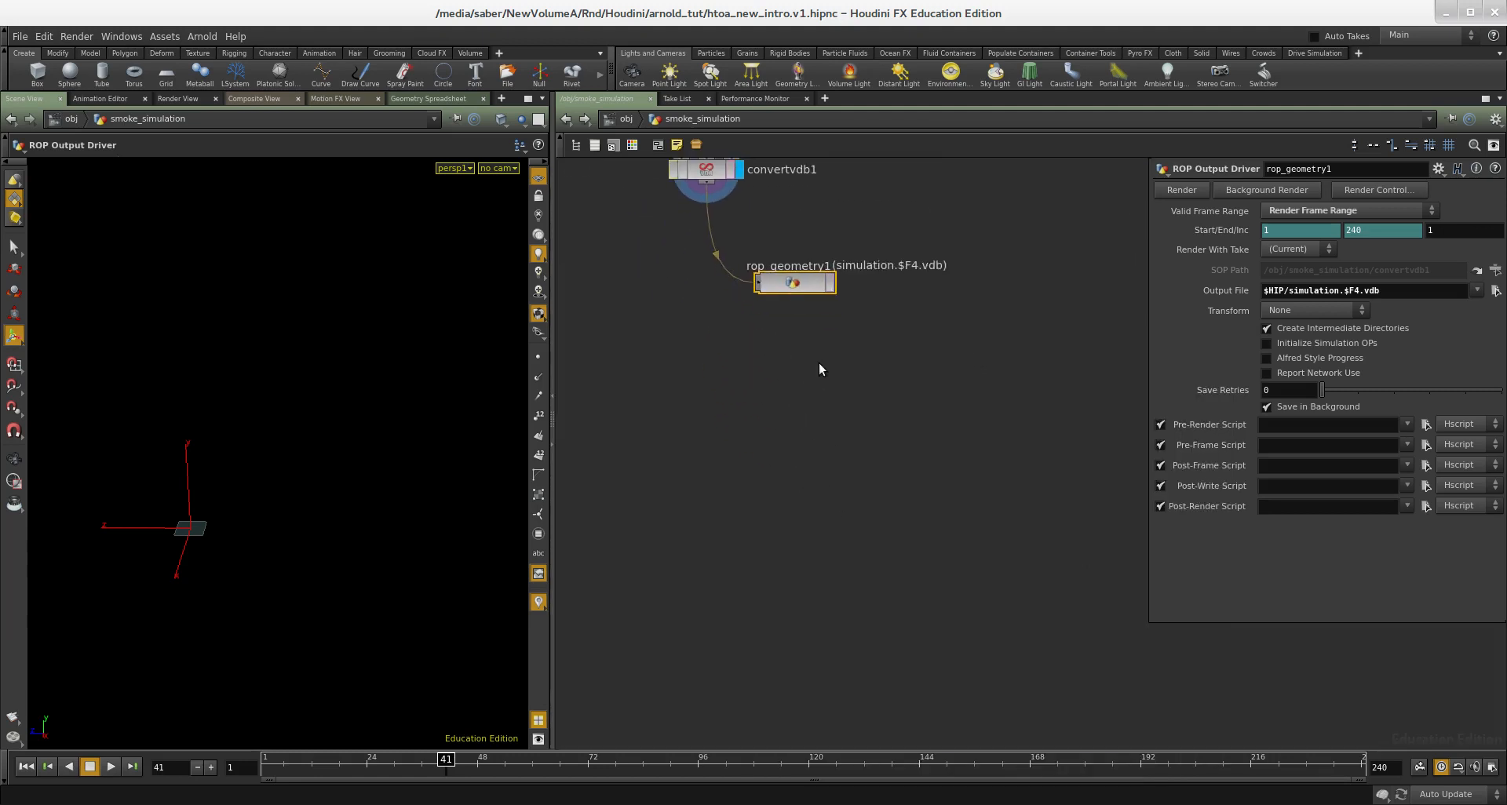
scroll(820, 372, "down", 3)
left_click_drag(864, 244, 766, 264)
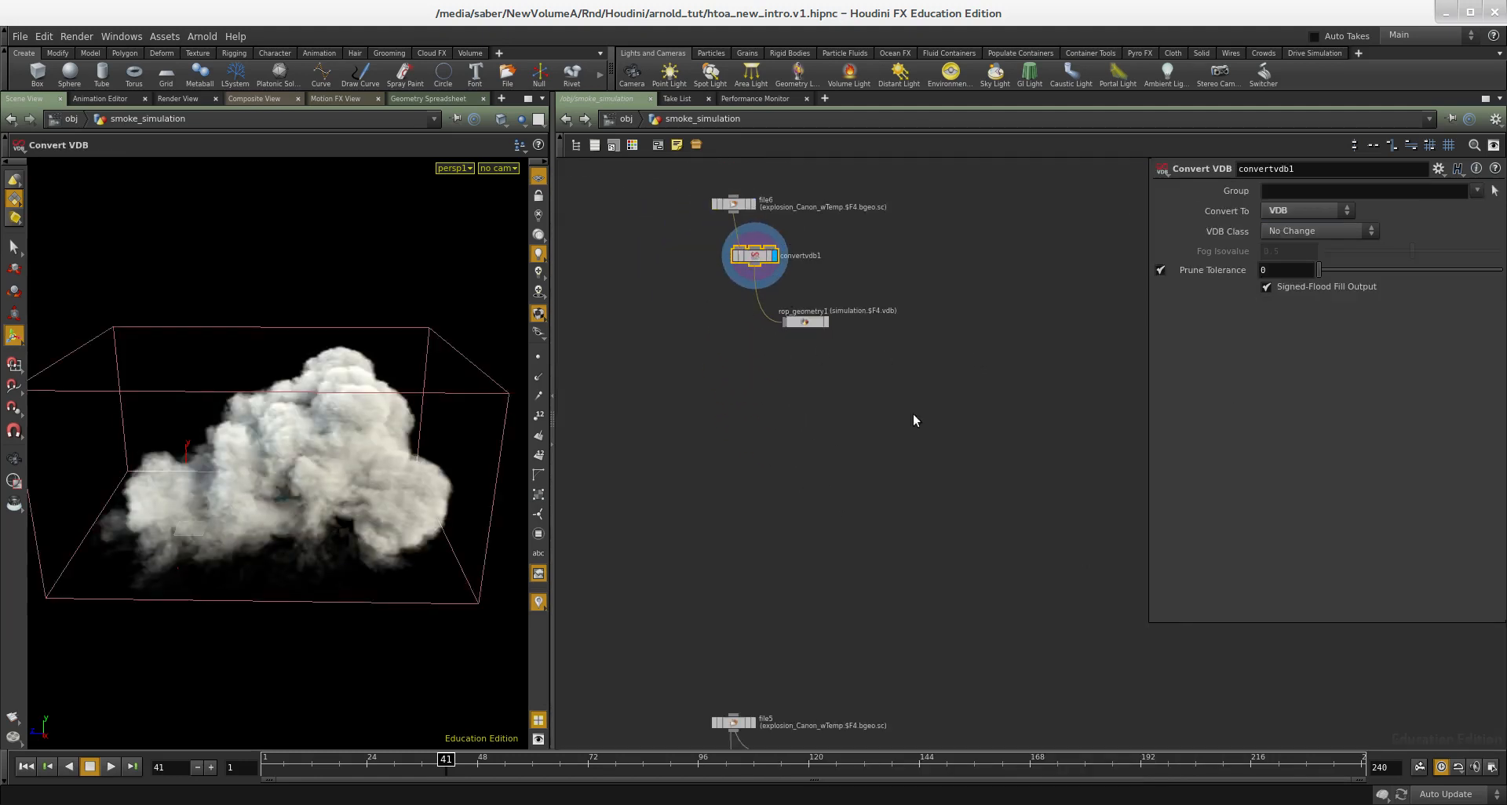
key("ctrl+c")
middle_click_drag(911, 506, 865, 365)
scroll(915, 386, "down", 3)
scroll(868, 627, "up", 3)
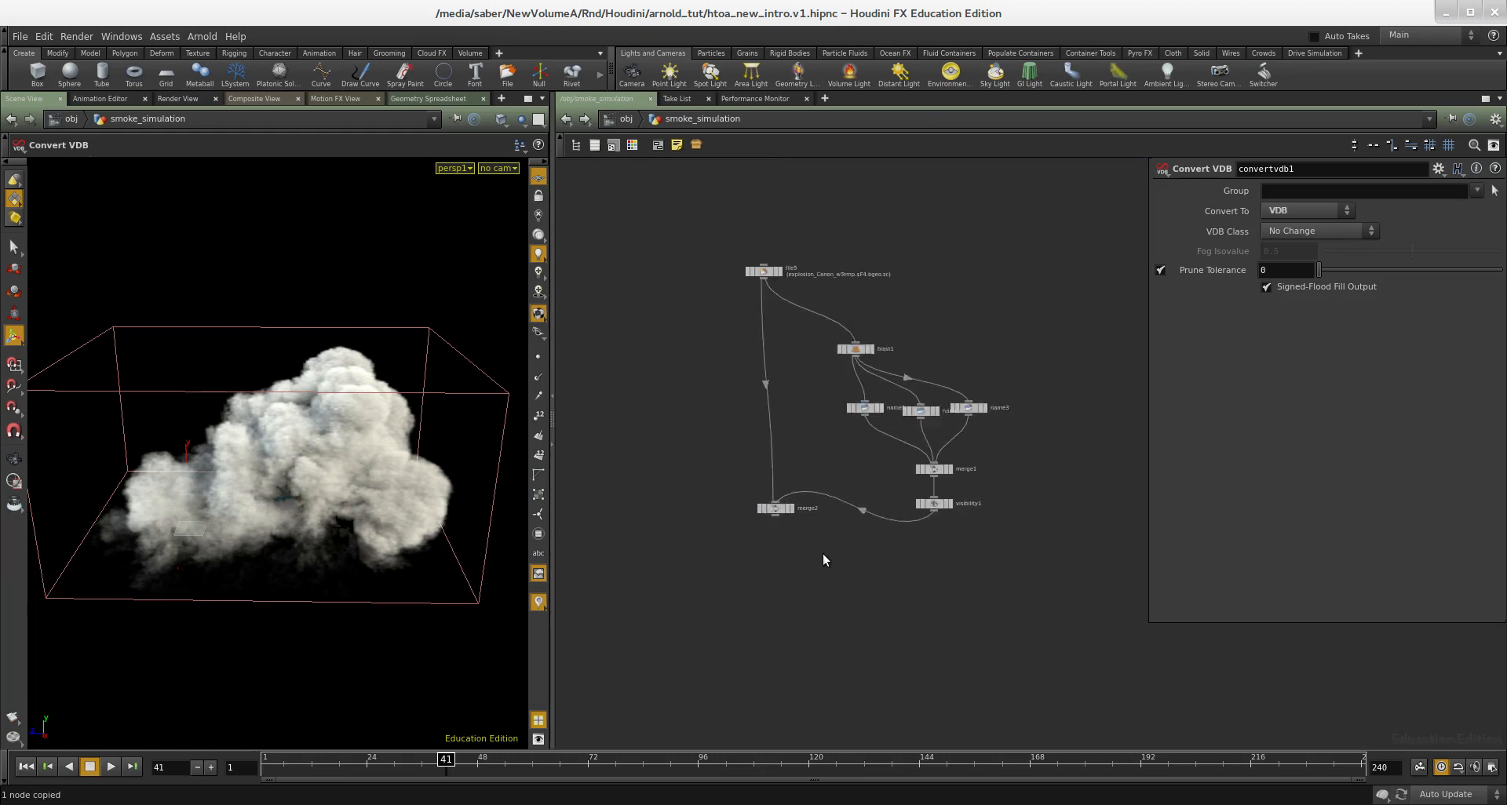
left_click_drag(823, 554, 741, 613)
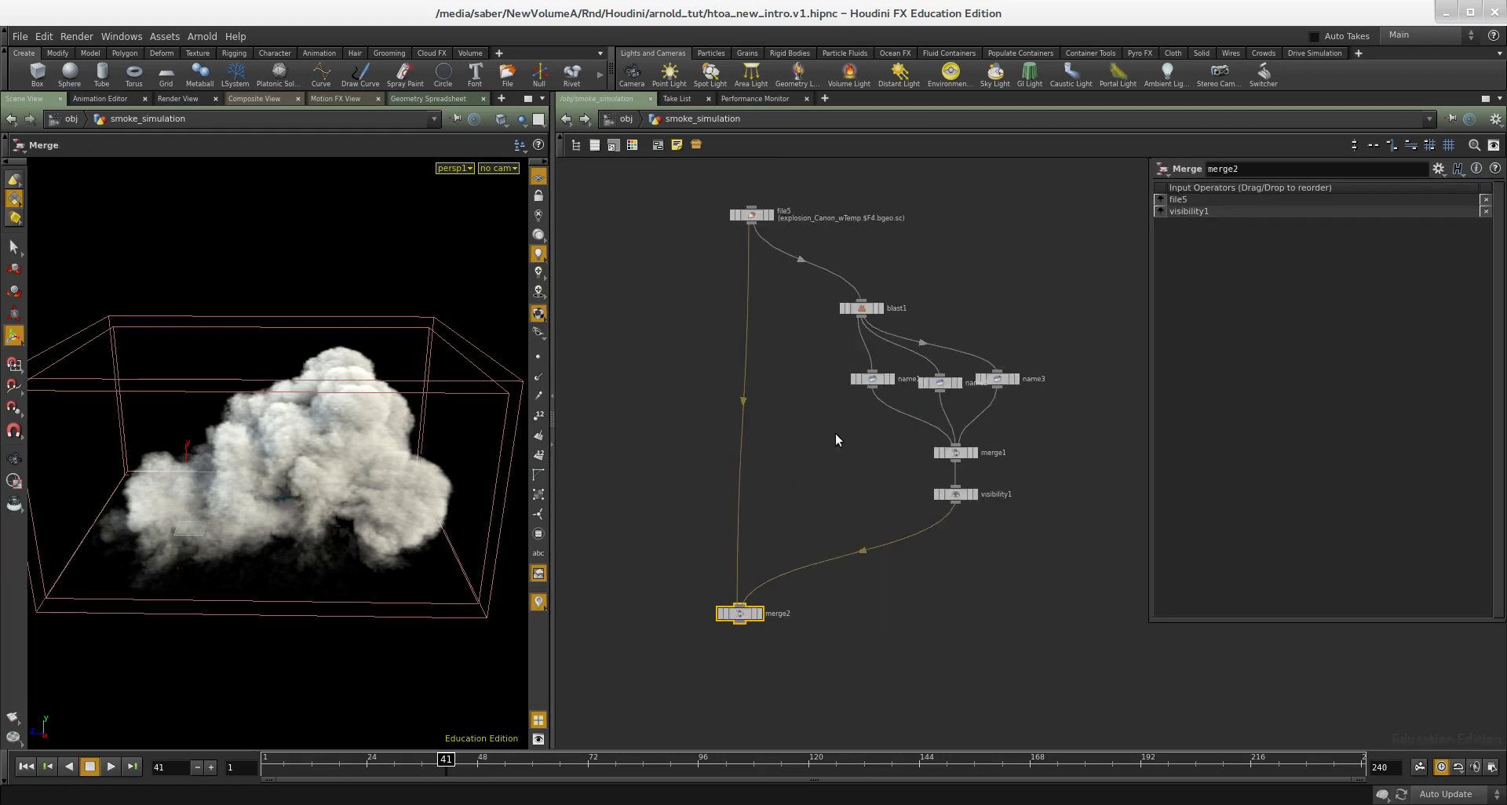
- Display the blast1 node that isolates density in the file5 network
scroll(925, 297, "up", 3)
left_click_drag(908, 275, 758, 357)
key("r")
middle_click_drag(940, 310, 894, 239)
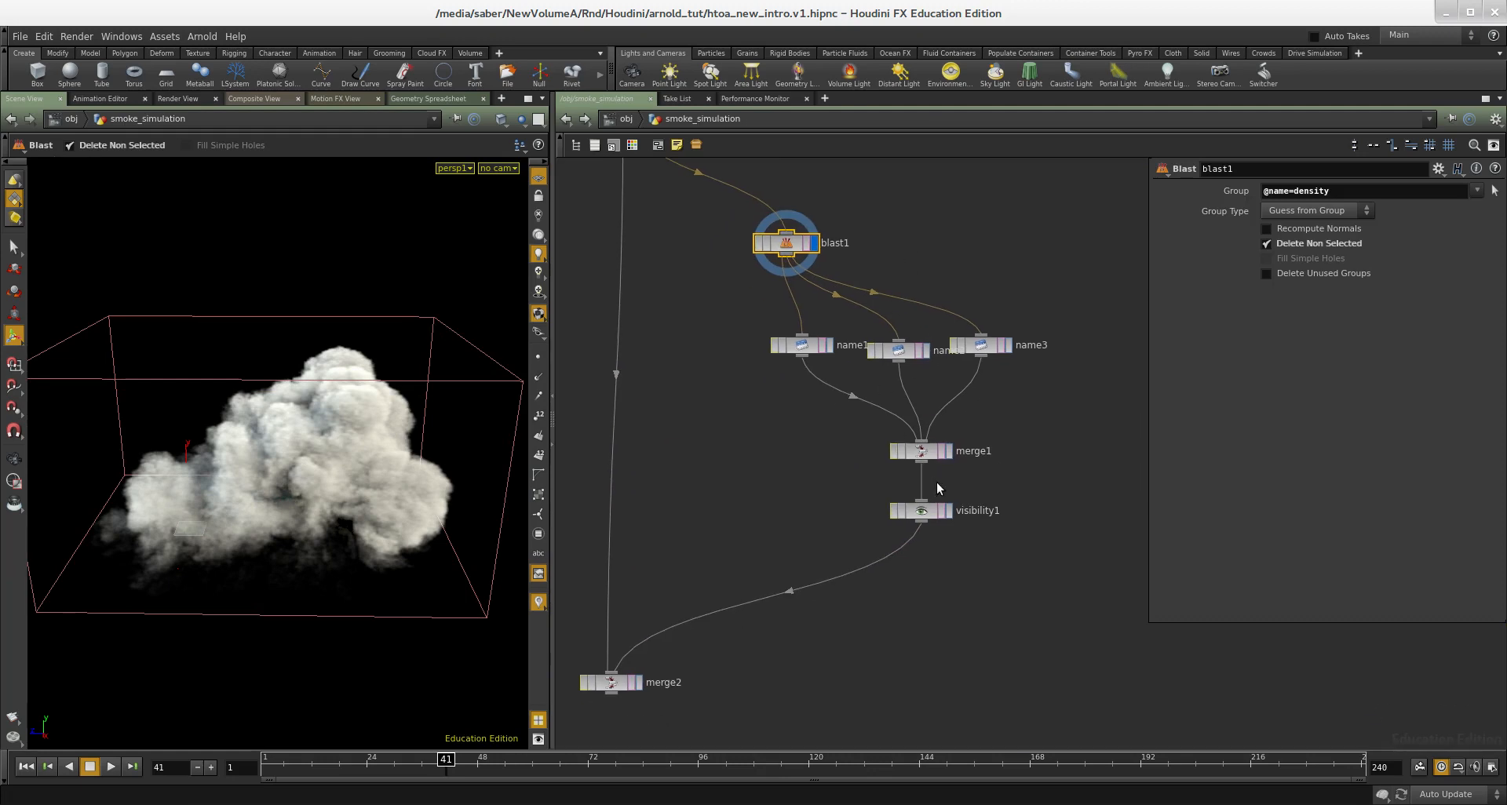
- Display the merge1 node and examine its information for the volumes combined from the three name nodes
left_click_drag(999, 426, 845, 473)
scroll(923, 450, "up", 2)
key("r")
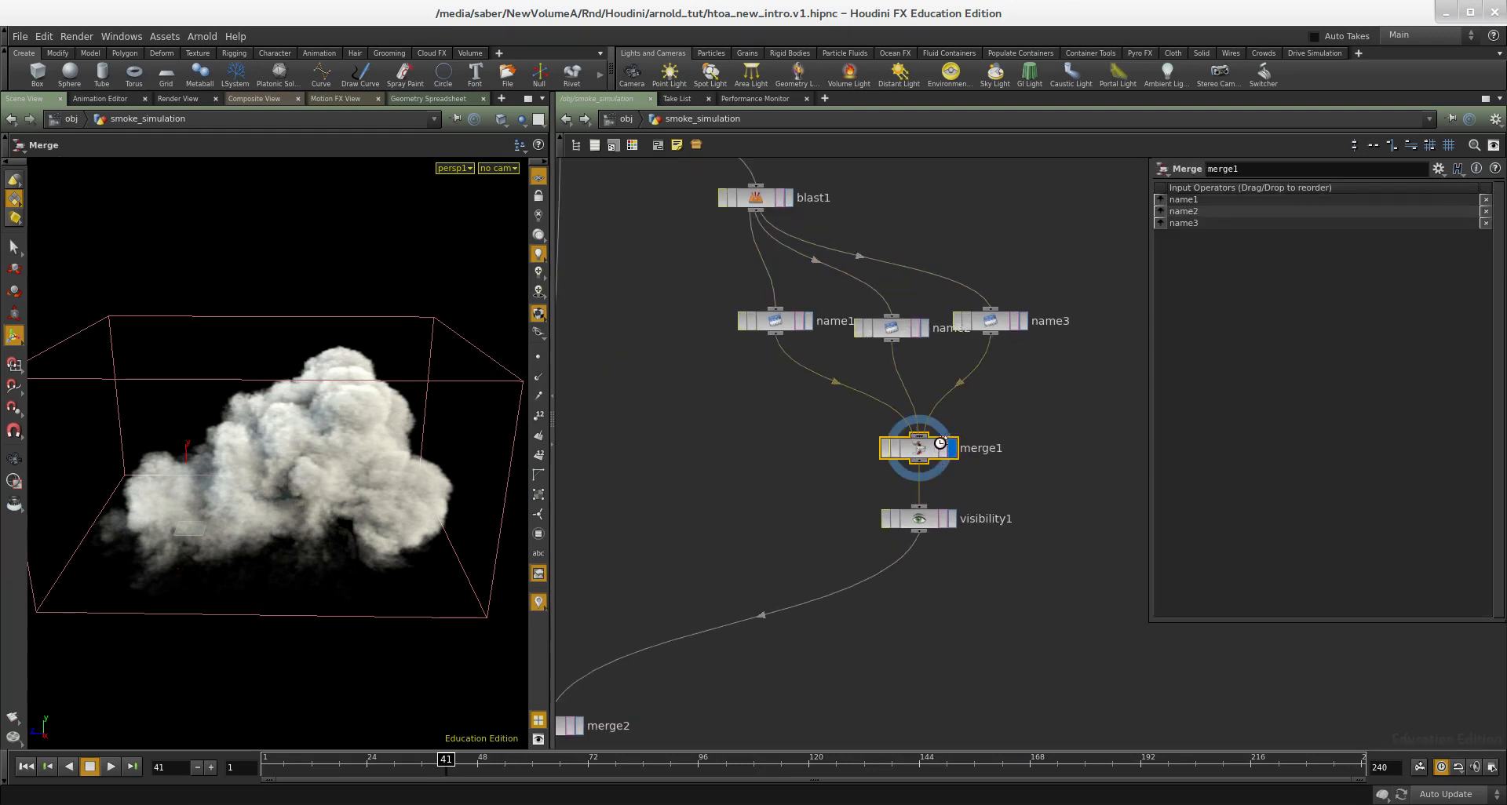
middle_click_drag(924, 450, 964, 636)
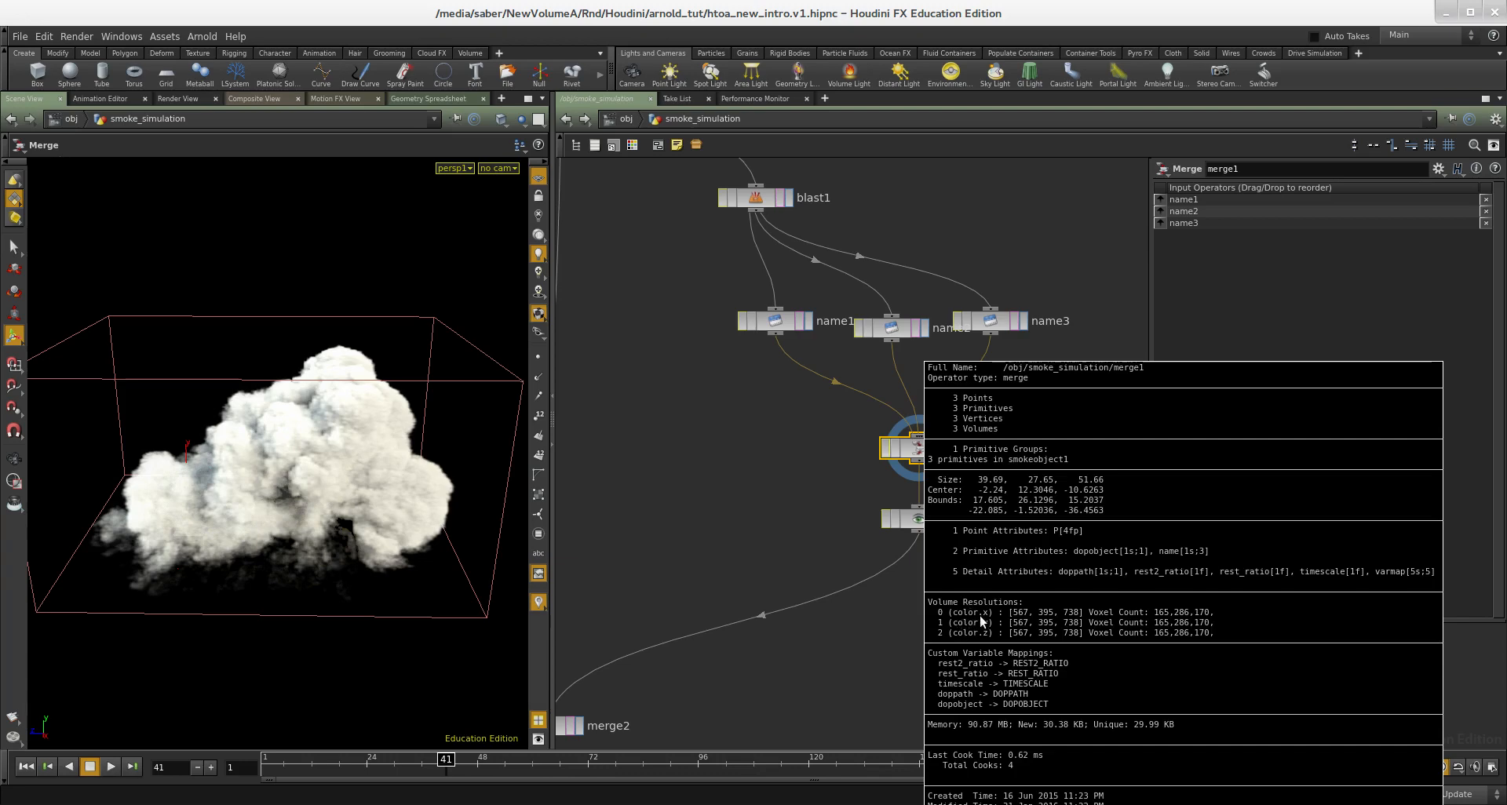
middle_click_drag(988, 634, 898, 629)
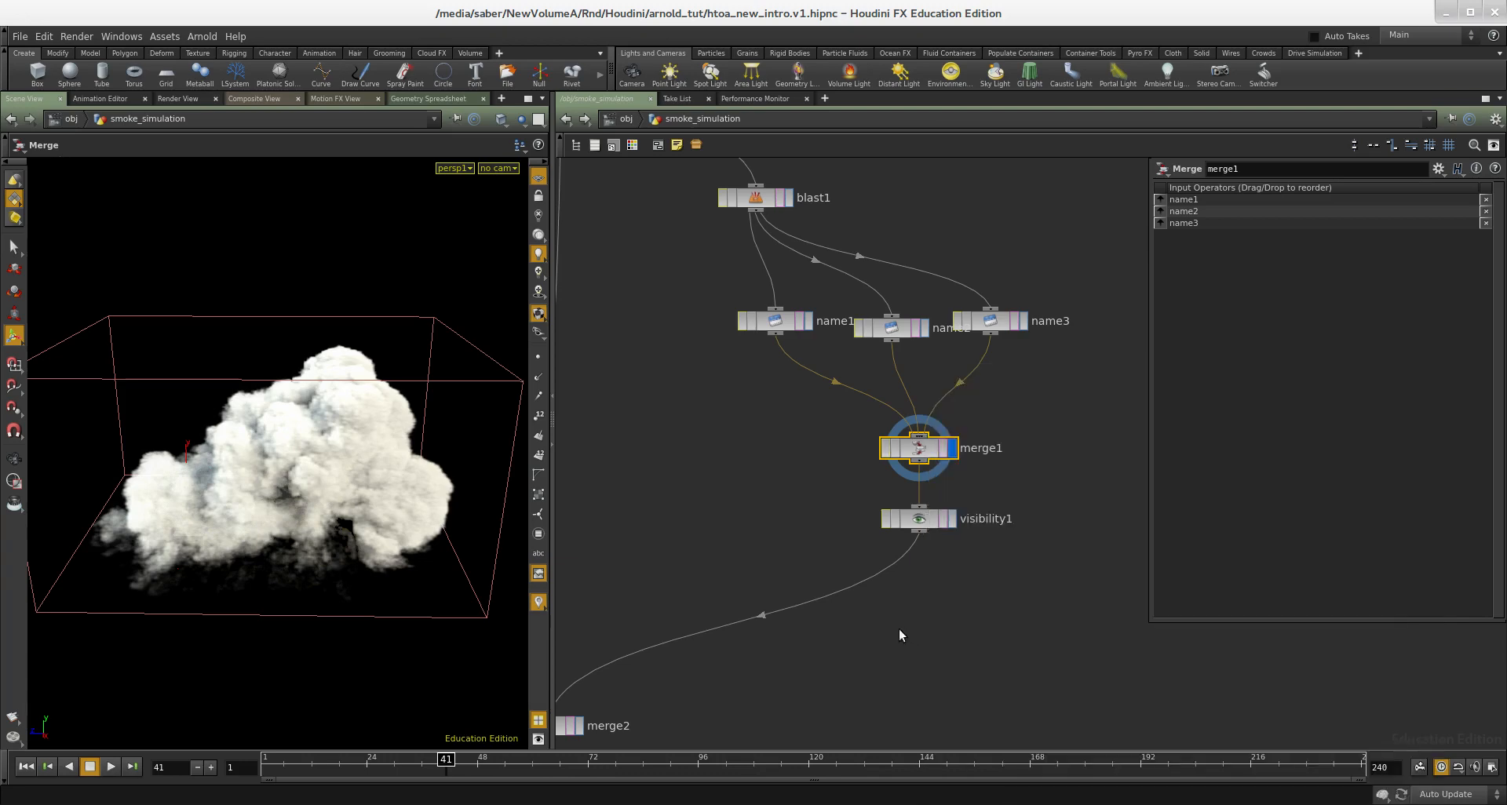
middle_click_drag(771, 468, 784, 455)
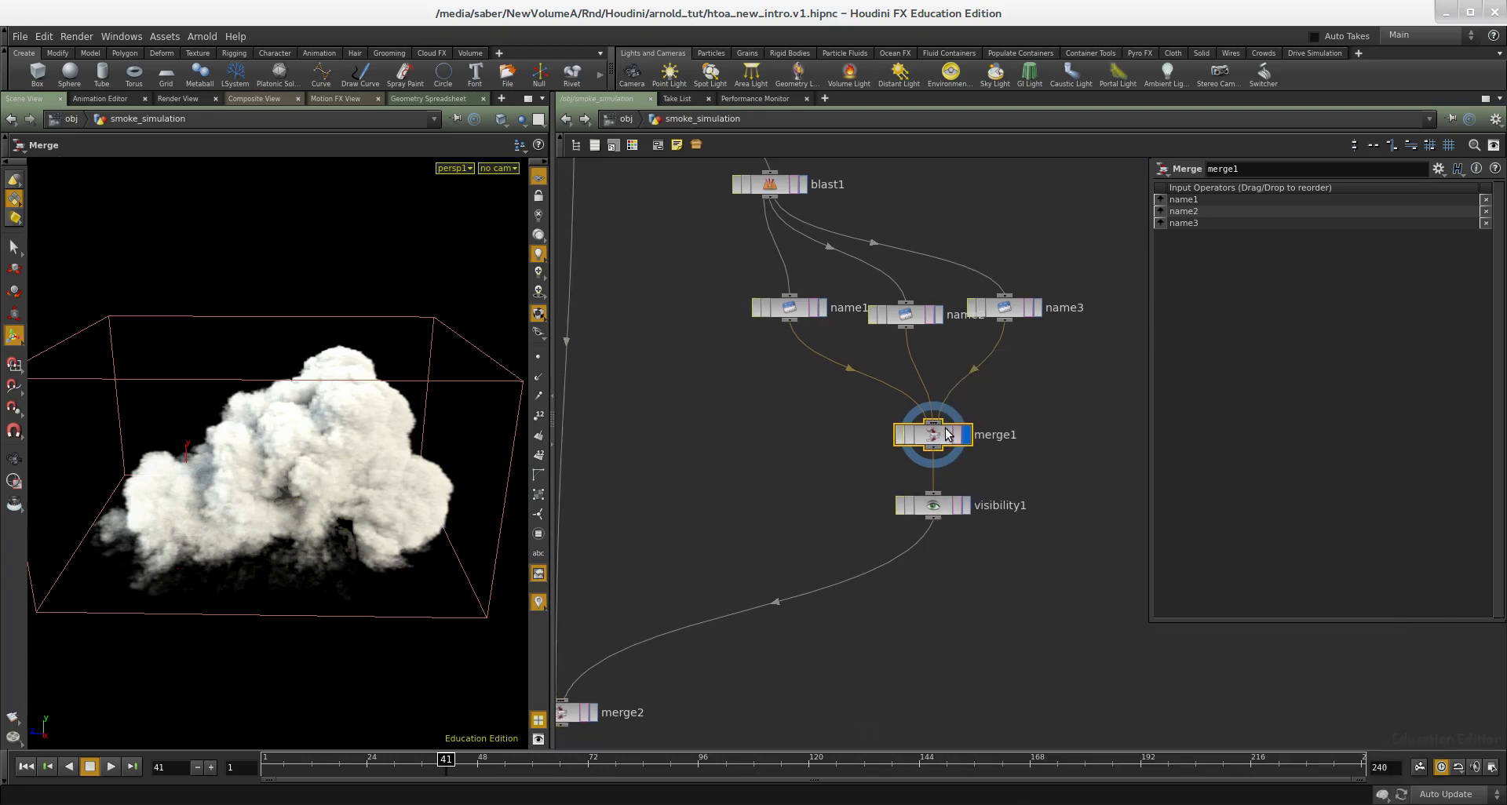
middle_click_drag(935, 447, 981, 436)
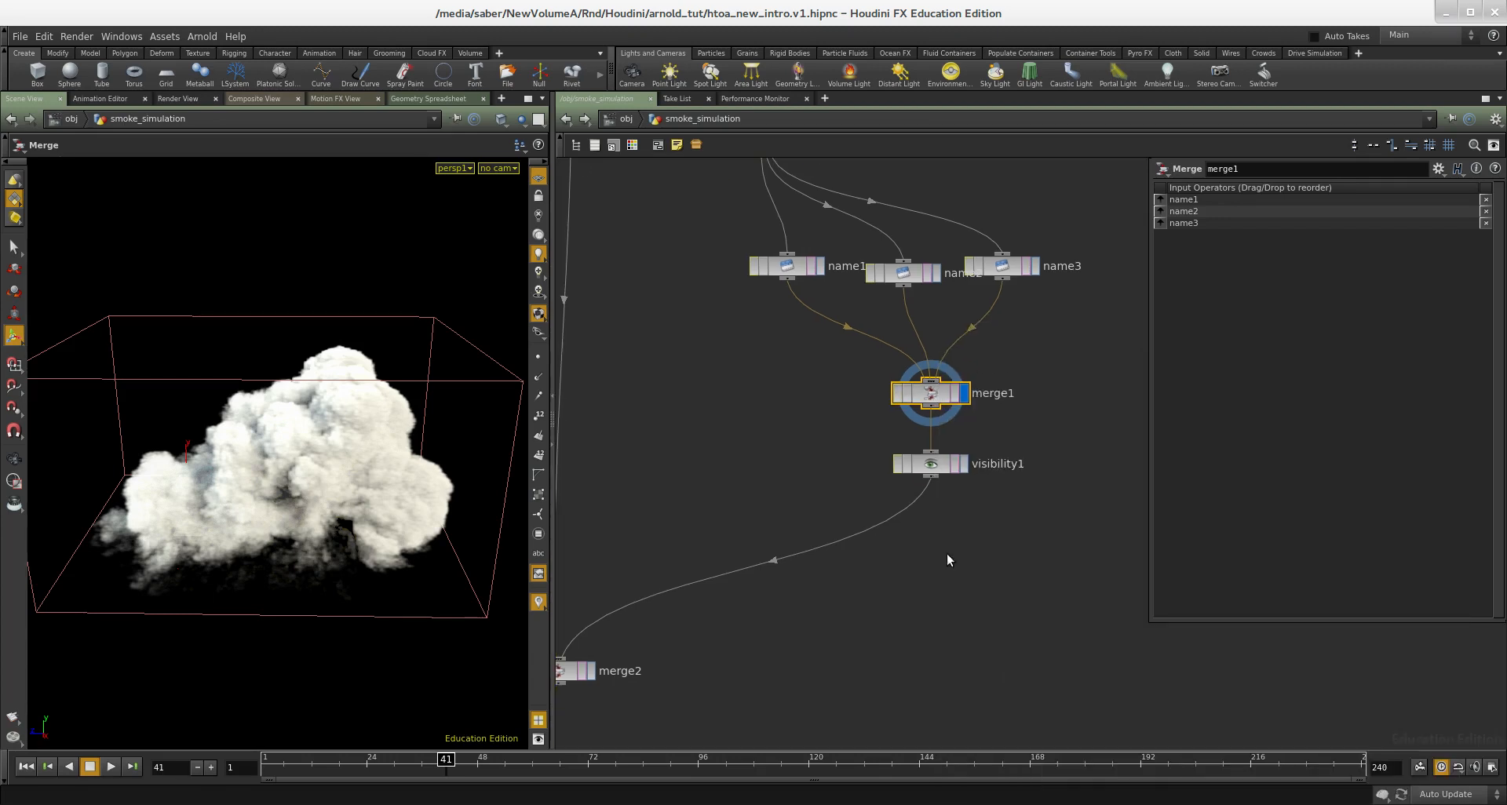
middle_click_drag(948, 619, 1057, 592)
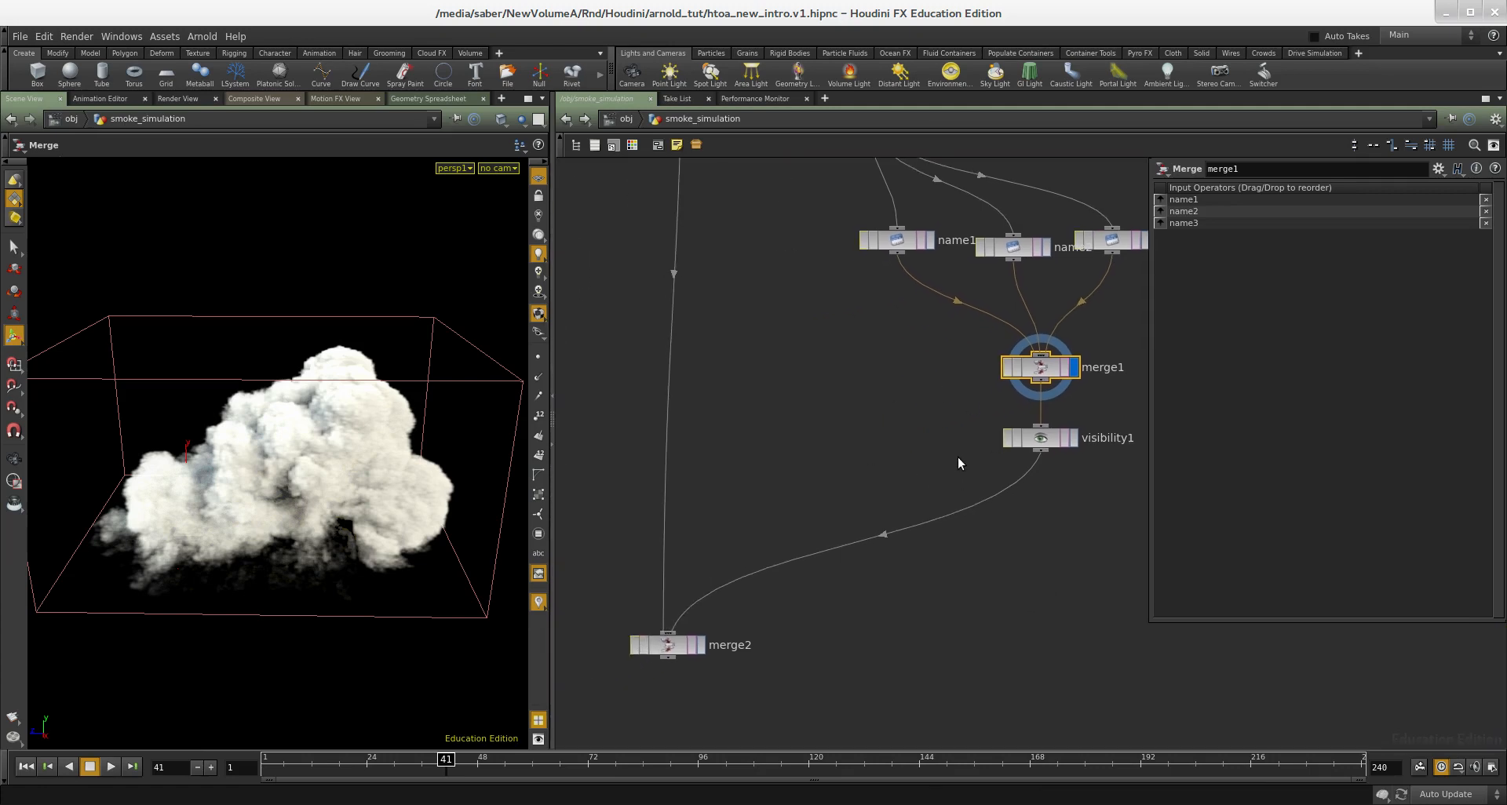
- Display the merge2 node that combines file5 with the visibility1 branch
scroll(911, 444, "down", 4)
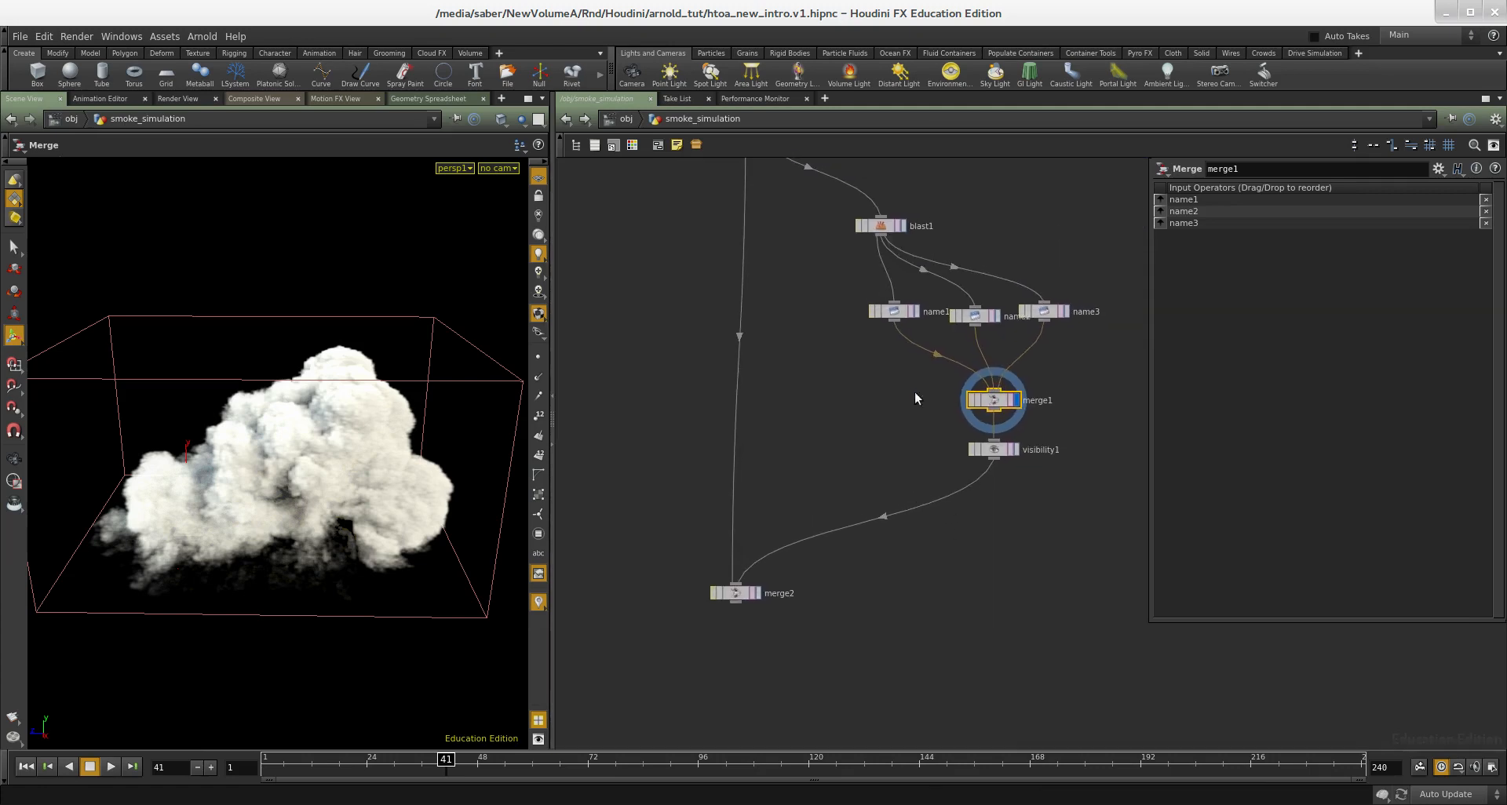
scroll(799, 545, "up", 2)
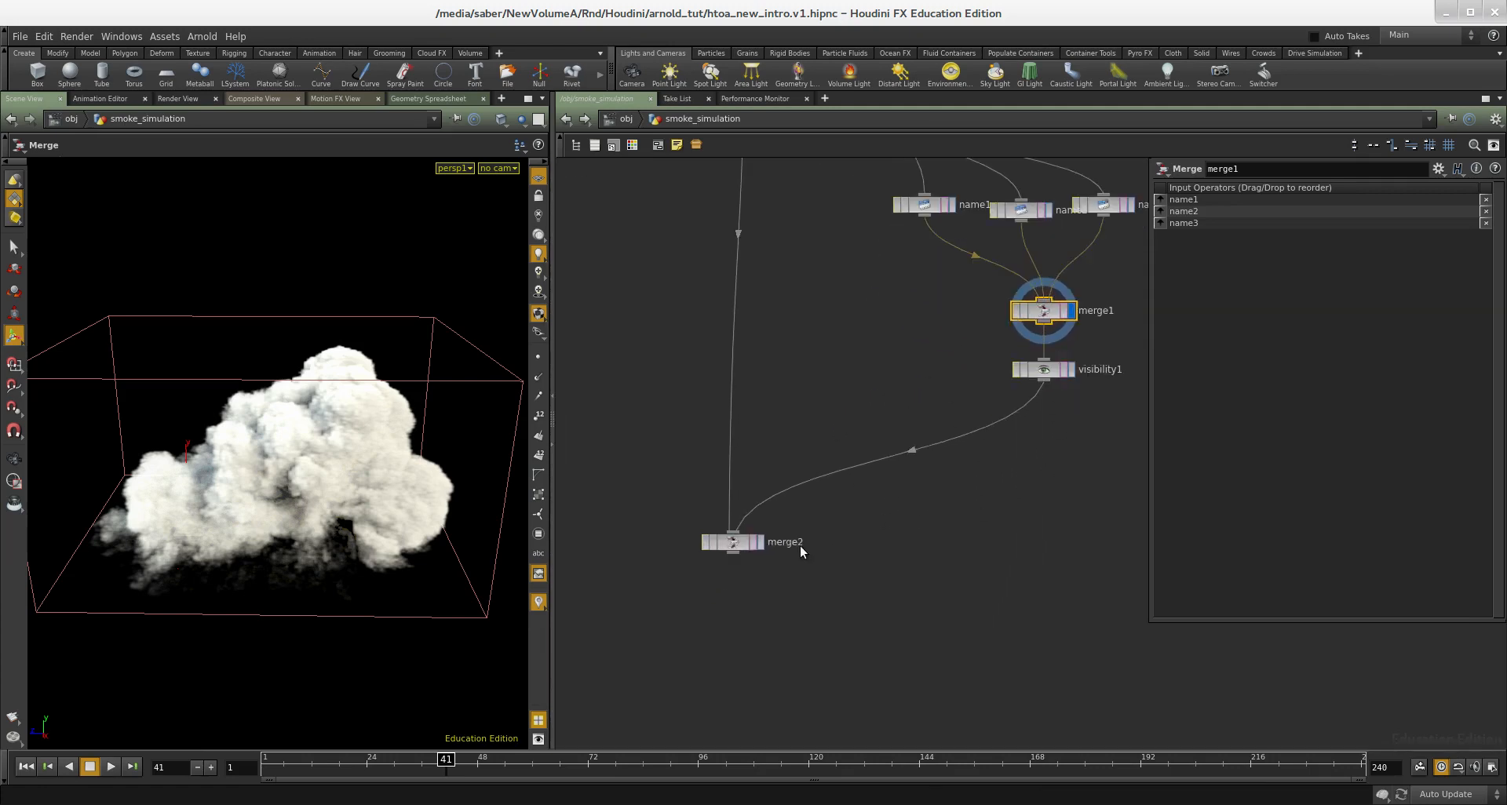
left_click(758, 544)
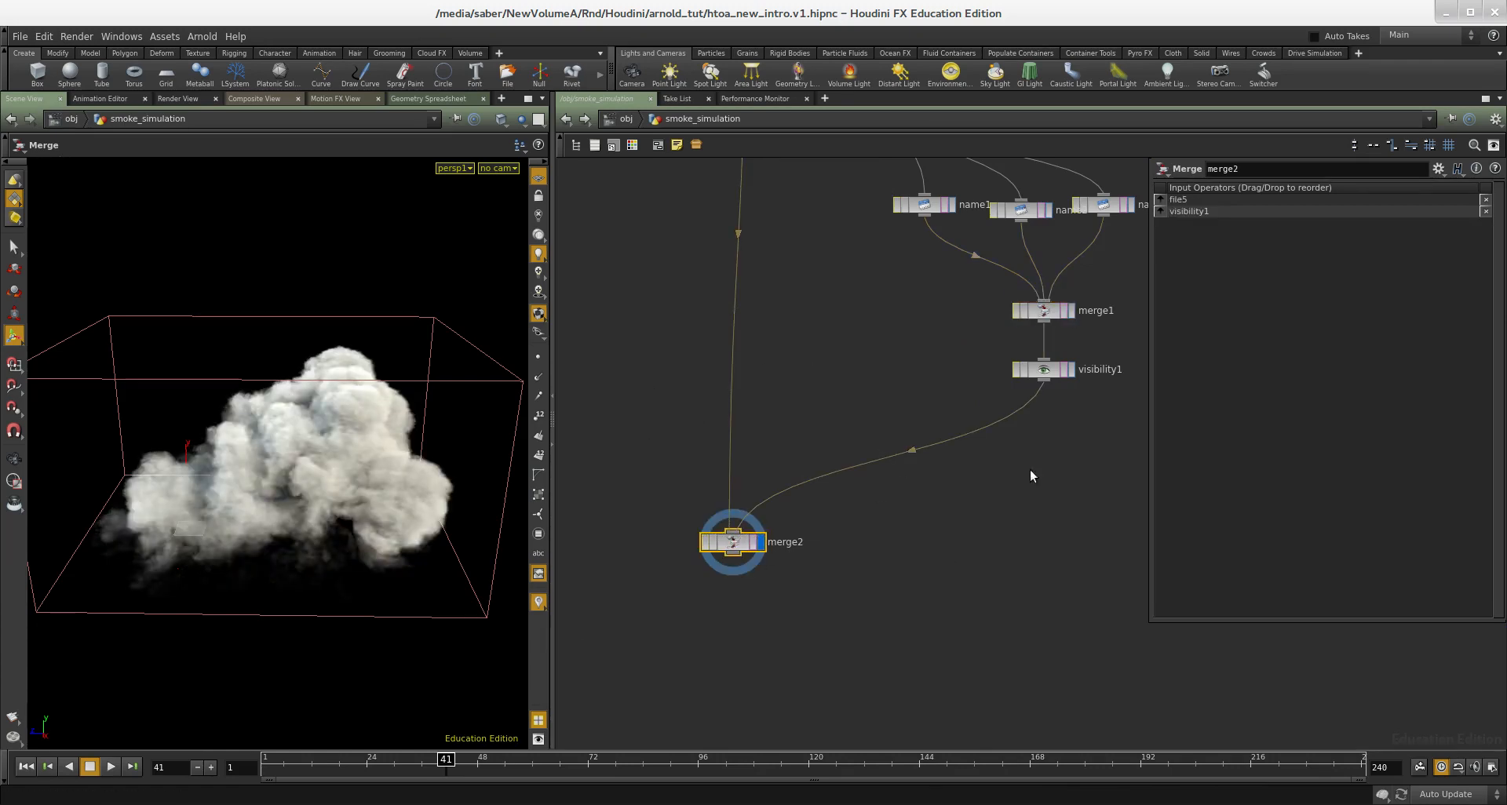
middle_click(1044, 311)
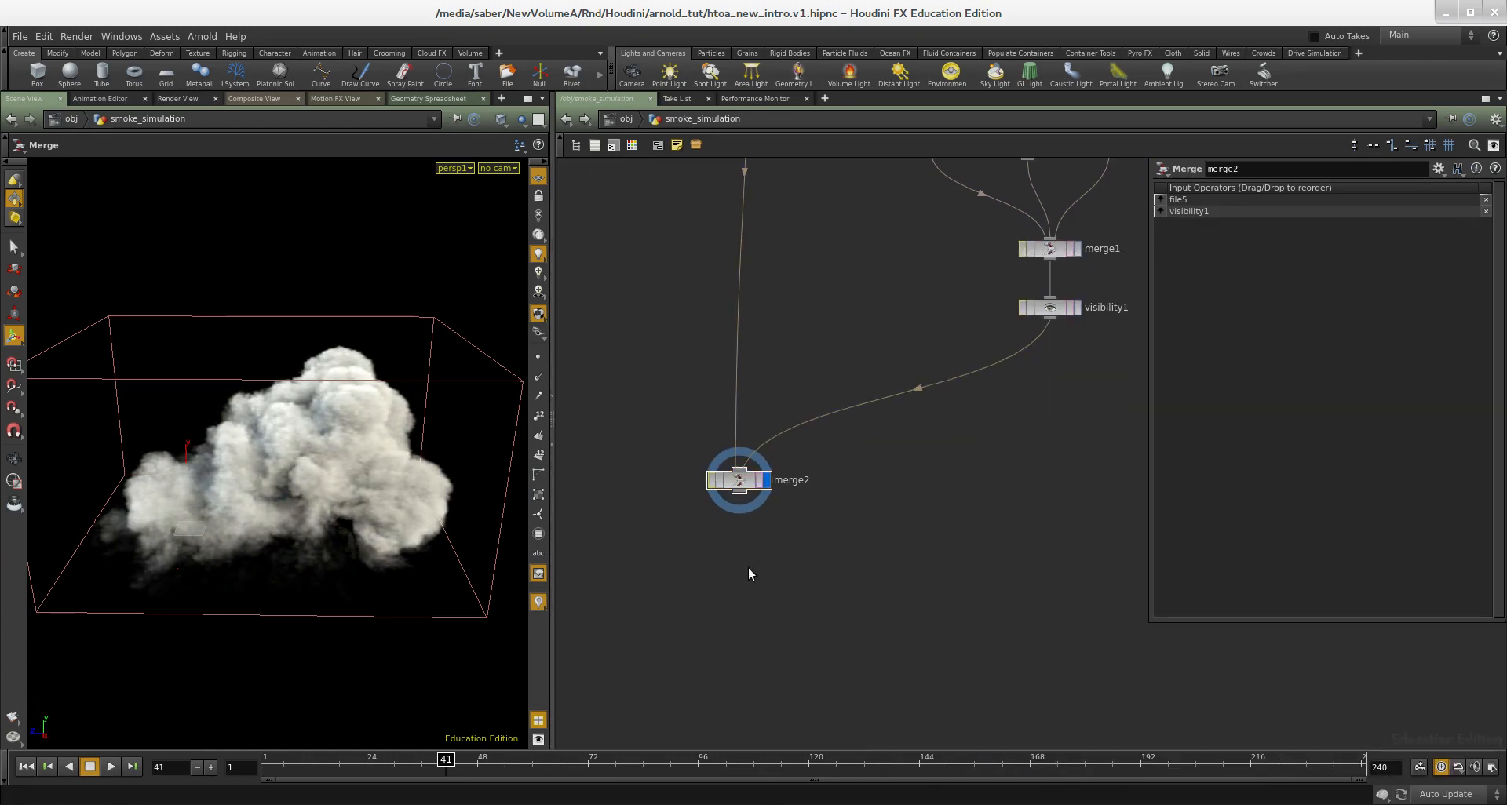
- Add a Convert VDB node below merge2, feed it from merge2, and display it
key("Tab")
type("conver")
key("Down")
key("Return")
left_click(747, 567)
left_click(733, 558)
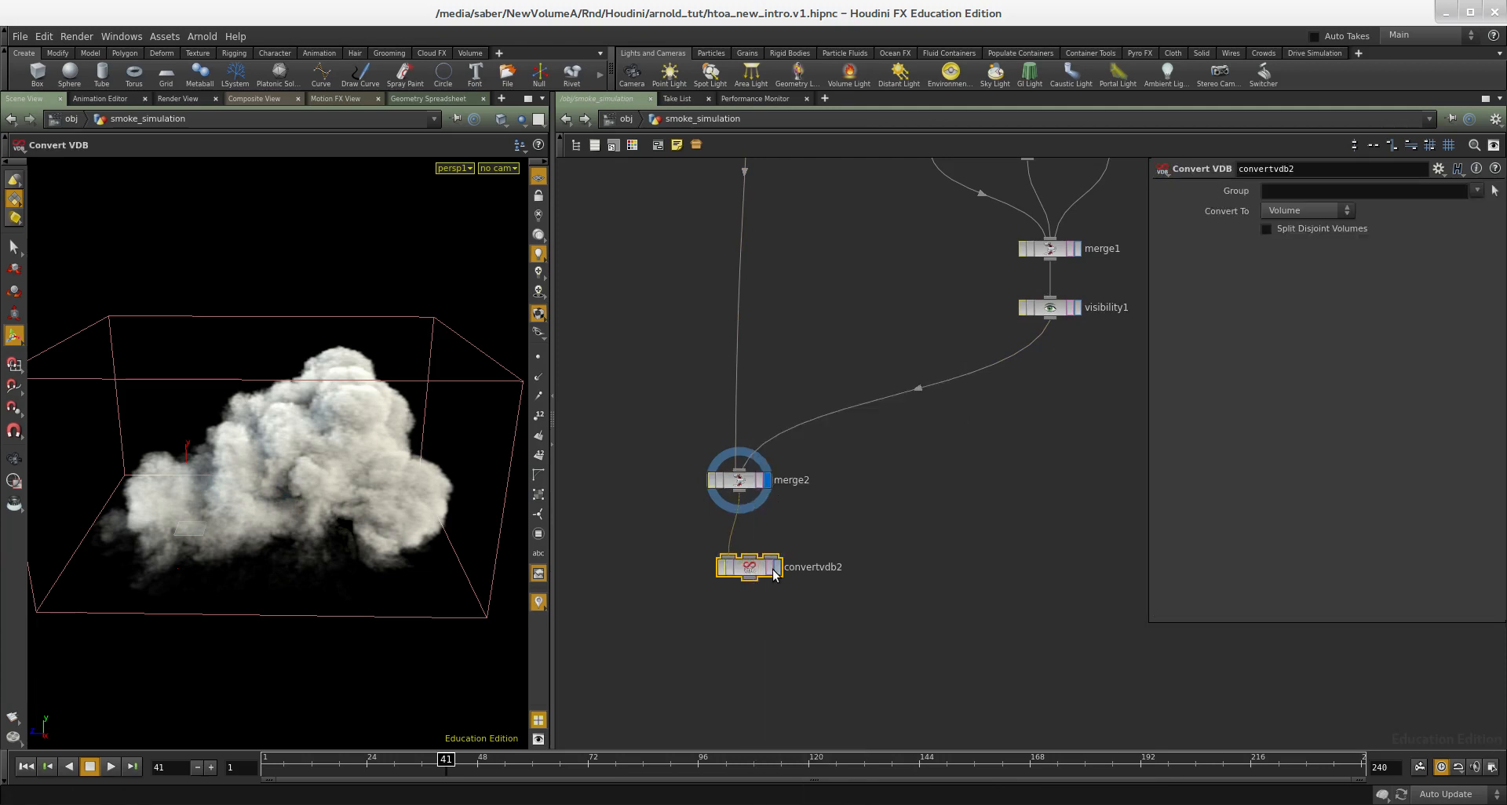
left_click(776, 570)
- Set the convertvdb2 node to convert to VDB and examine its node information
scroll(859, 492, "down", 3)
middle_click_drag(859, 493, 835, 190)
scroll(835, 366, "up", 3)
scroll(850, 545, "up", 3)
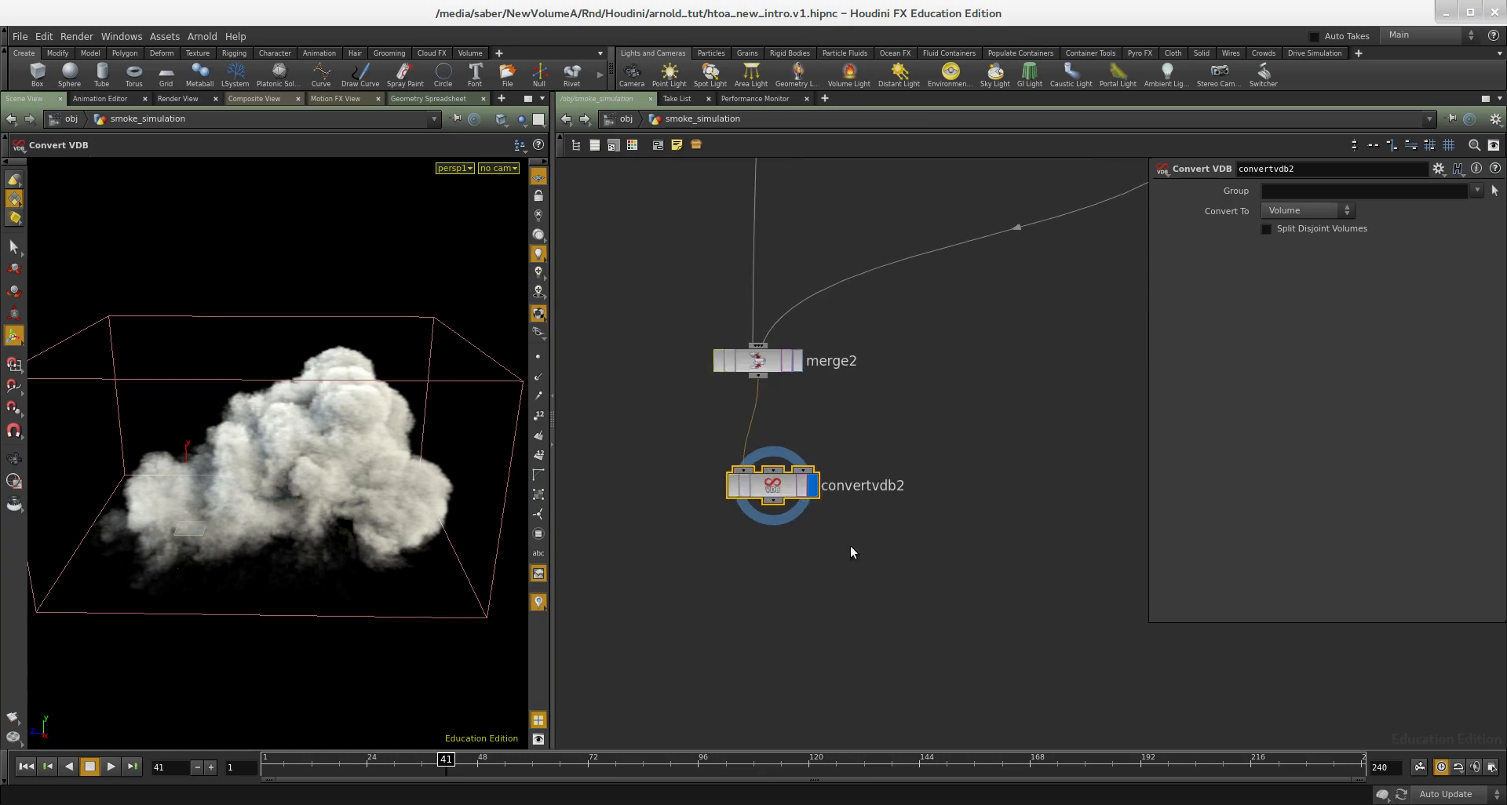
left_click(1306, 210)
left_click(1291, 232)
middle_click_drag(855, 547, 905, 439)
middle_click(832, 379)
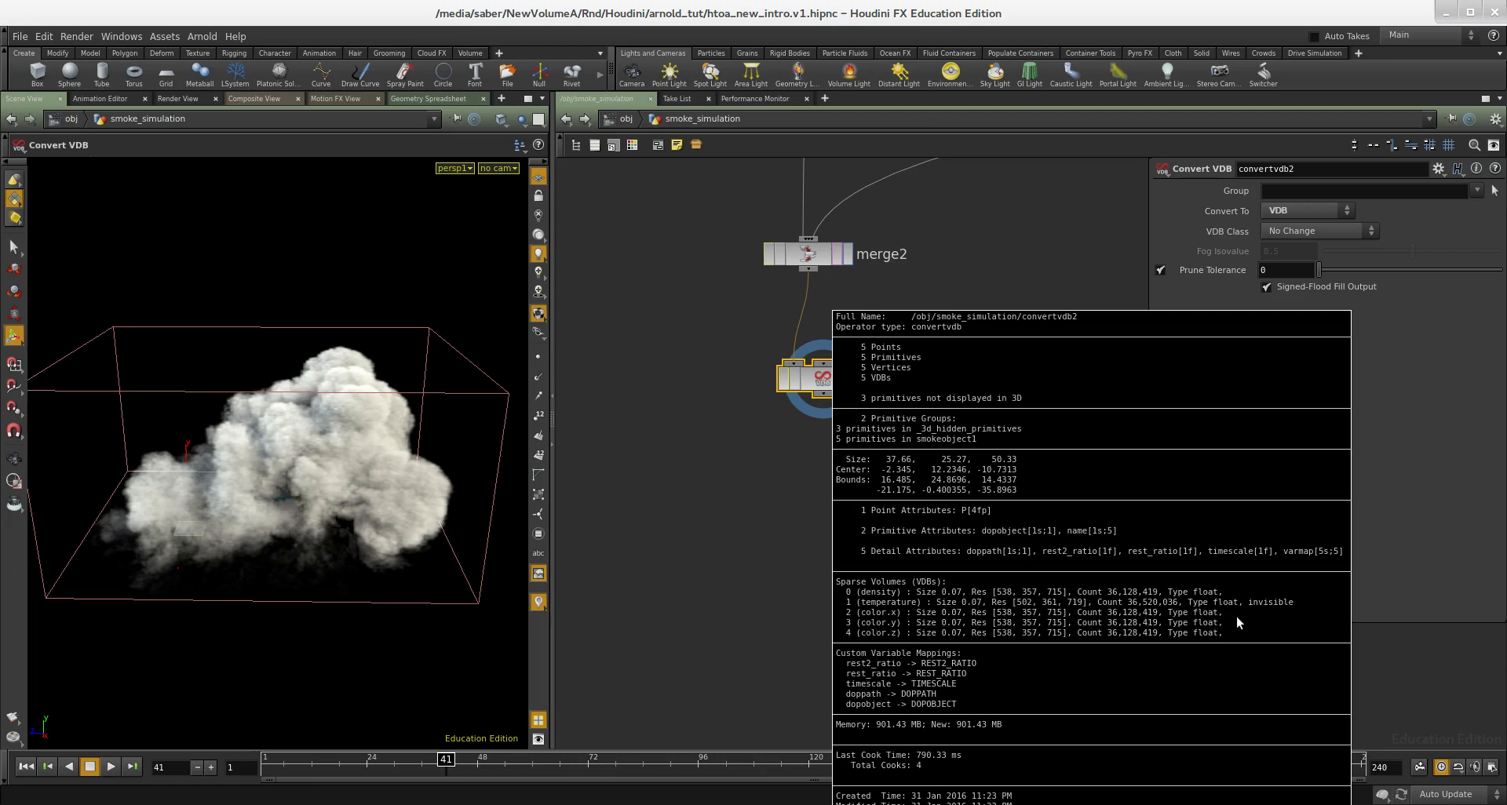
- Add a VDB Vector Merge node beneath convertvdb2, fed by its output, and display it
middle_click_drag(896, 487, 886, 537)
left_click(901, 531)
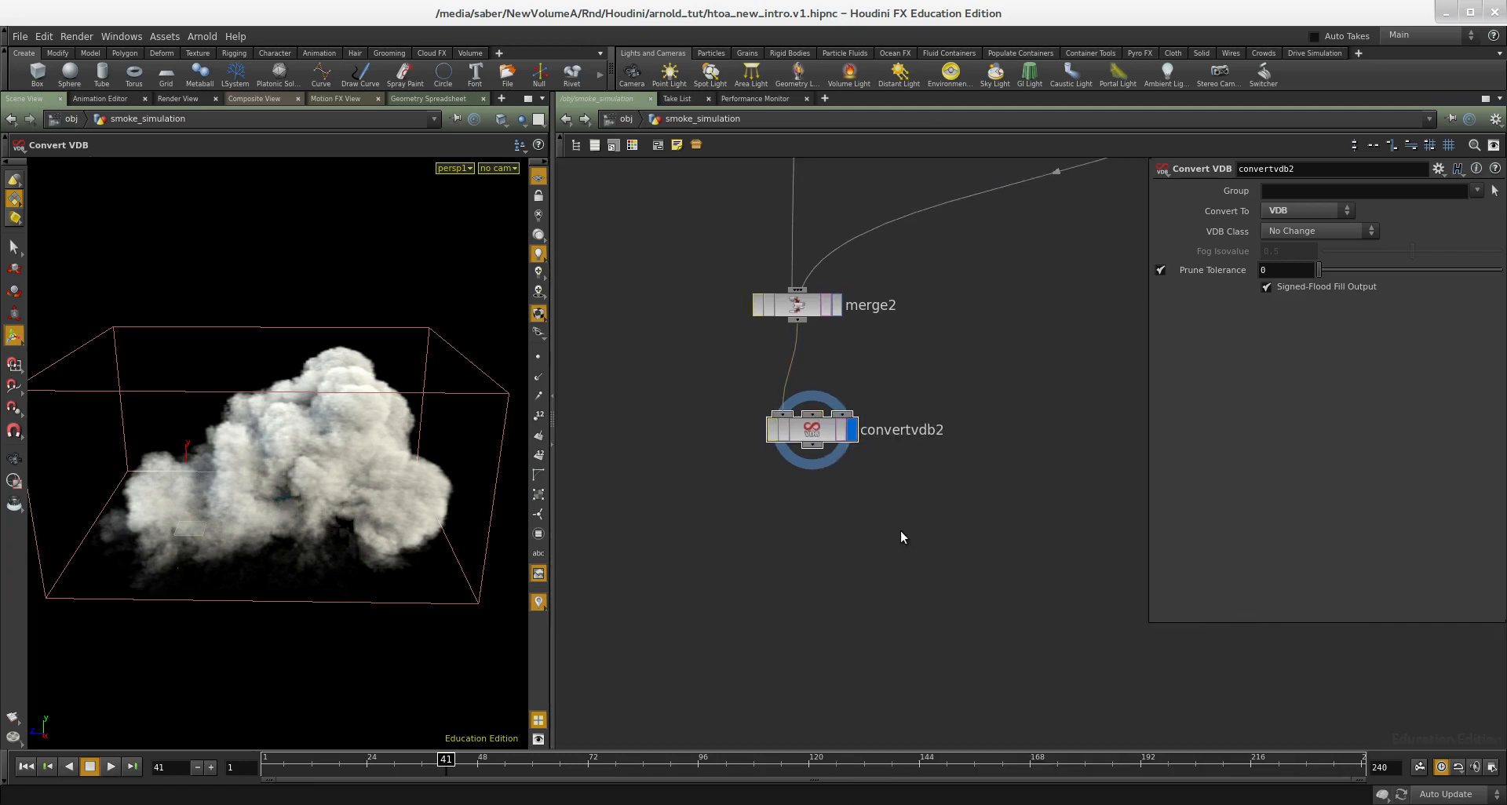
key("Tab")
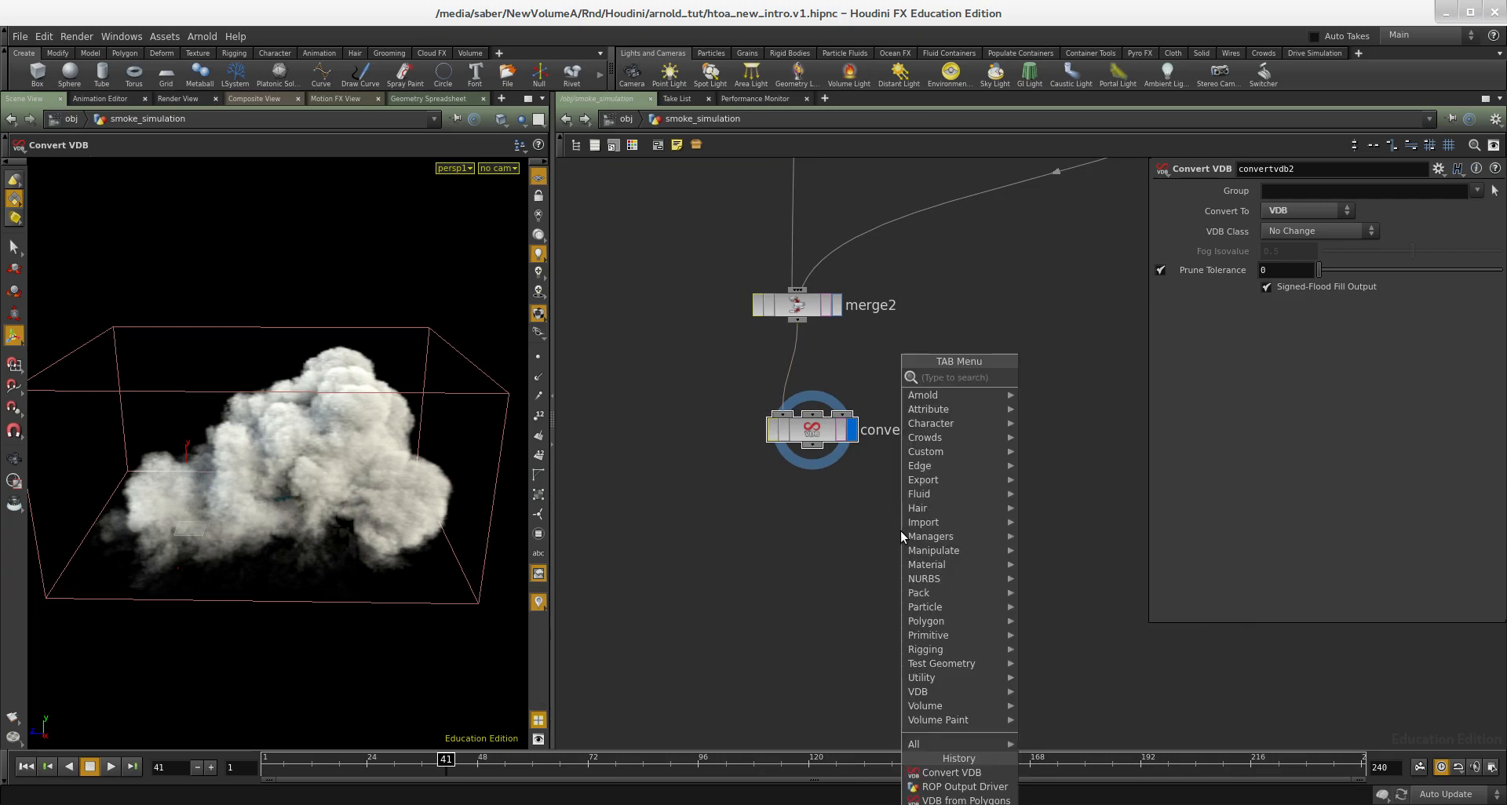
type("vecto")
key("Return")
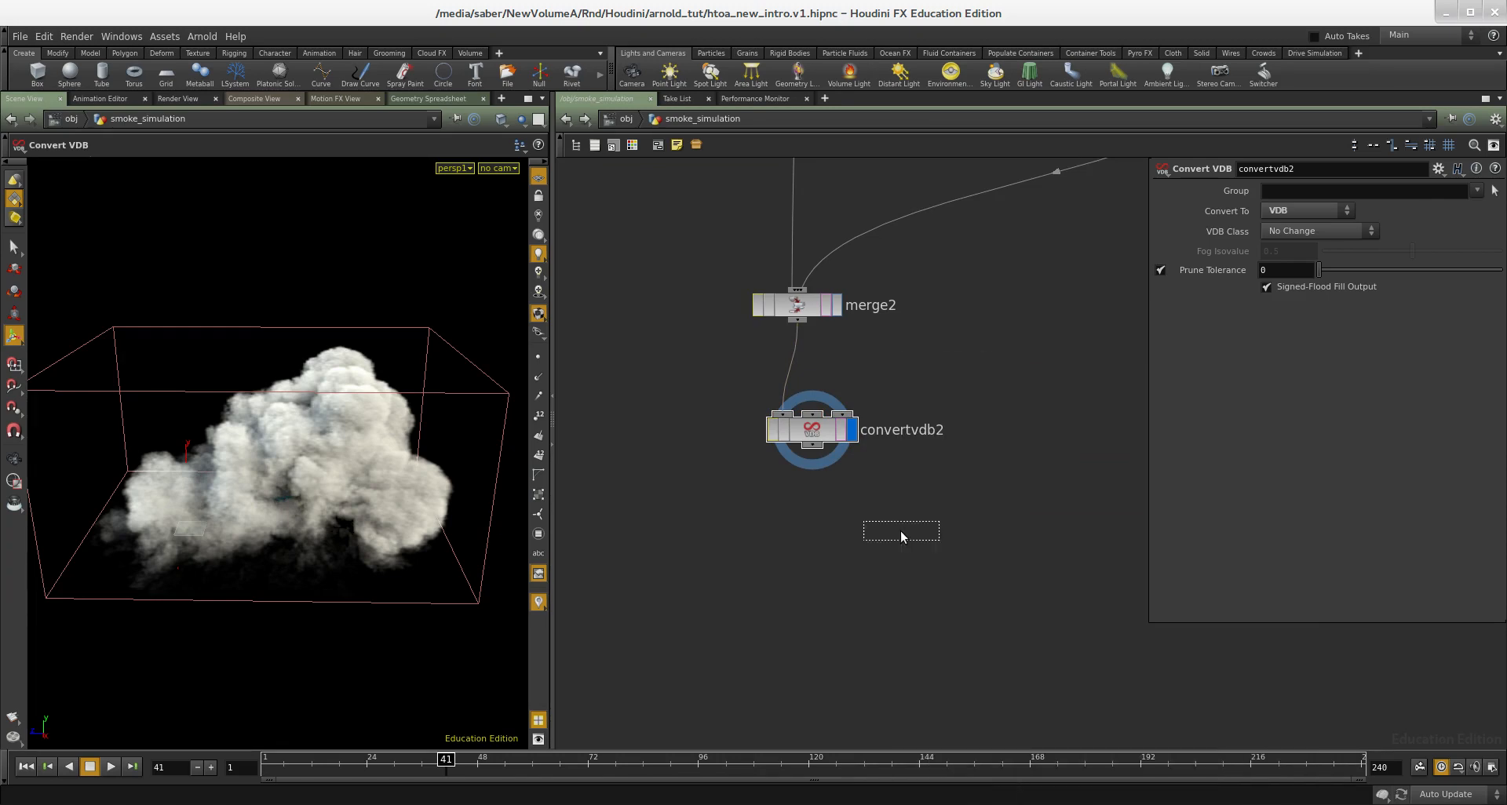
left_click(902, 531)
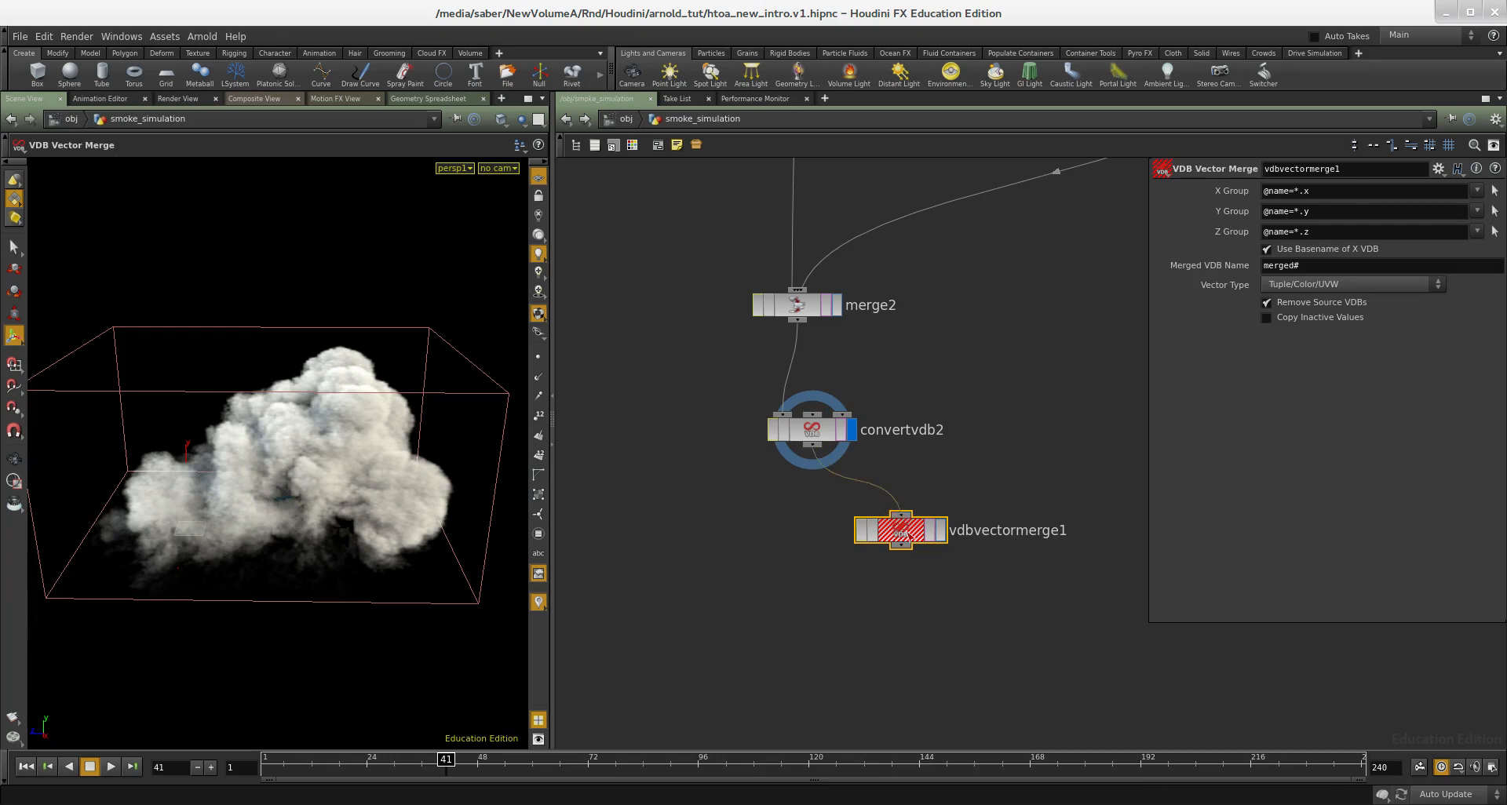
left_click_drag(899, 534, 833, 532)
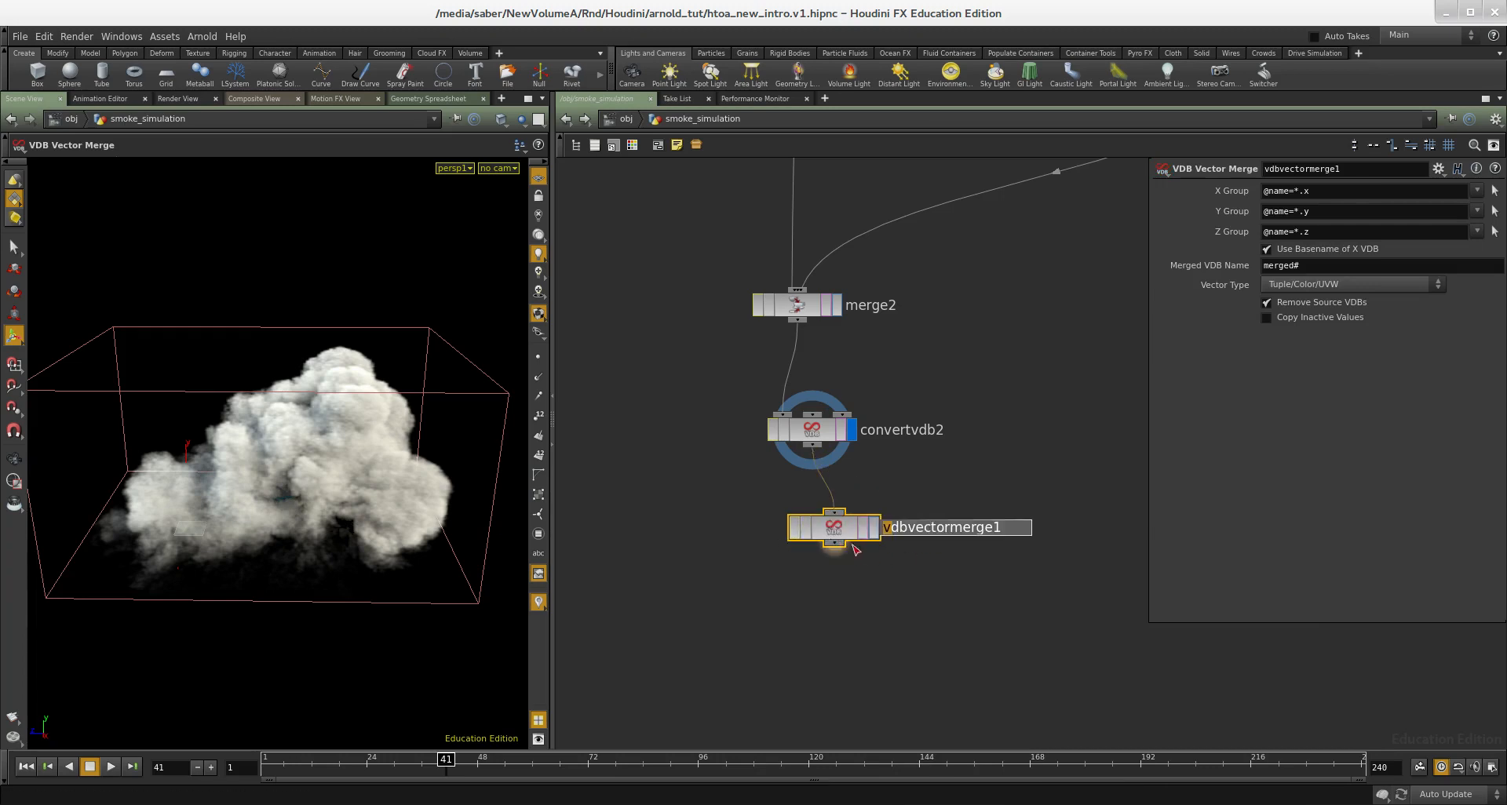
left_click(873, 526)
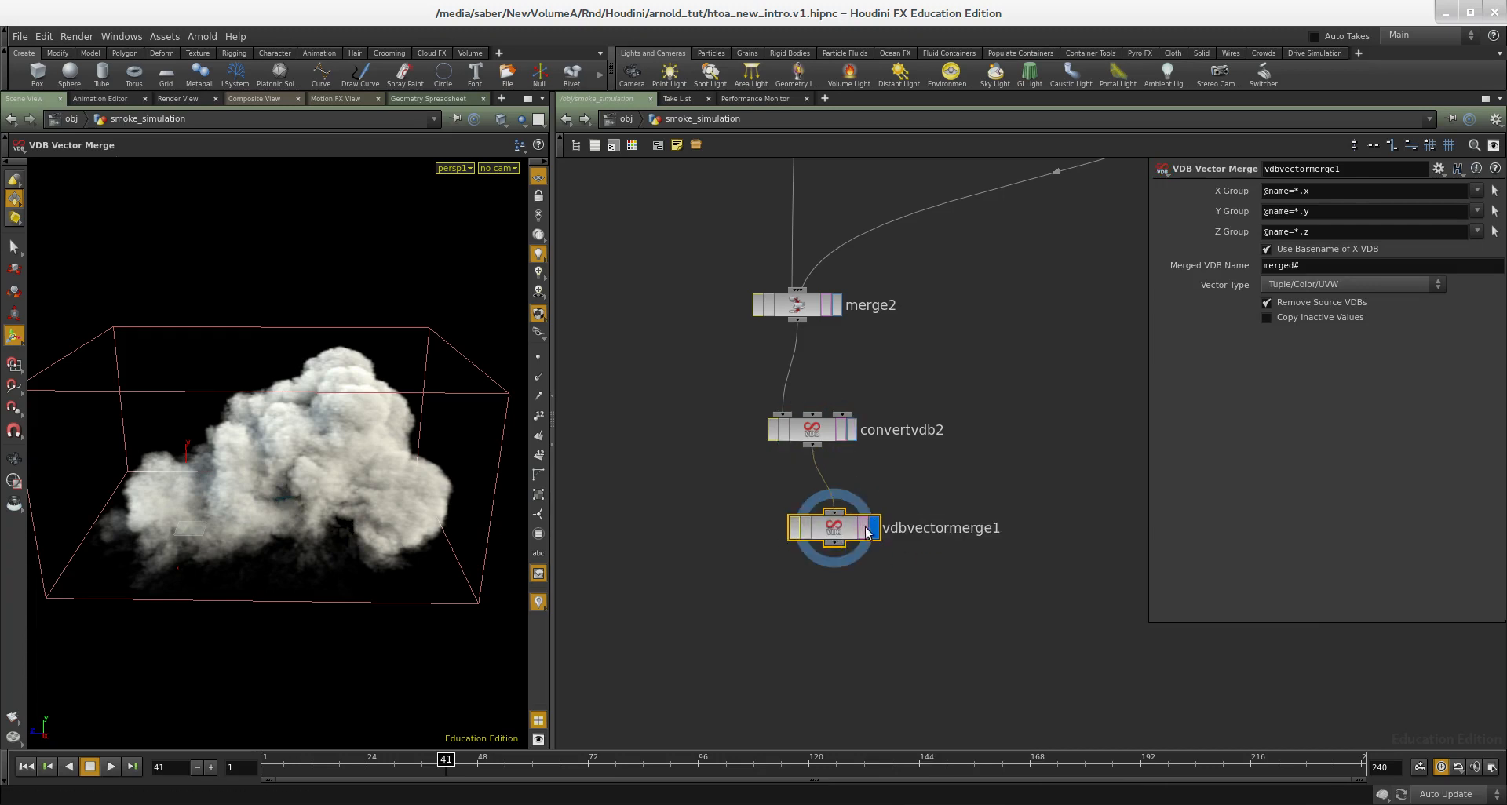
- Examine the VDB volumes in vdbvectormerge1's node information and review the network up to the file5 node
middle_click(839, 532)
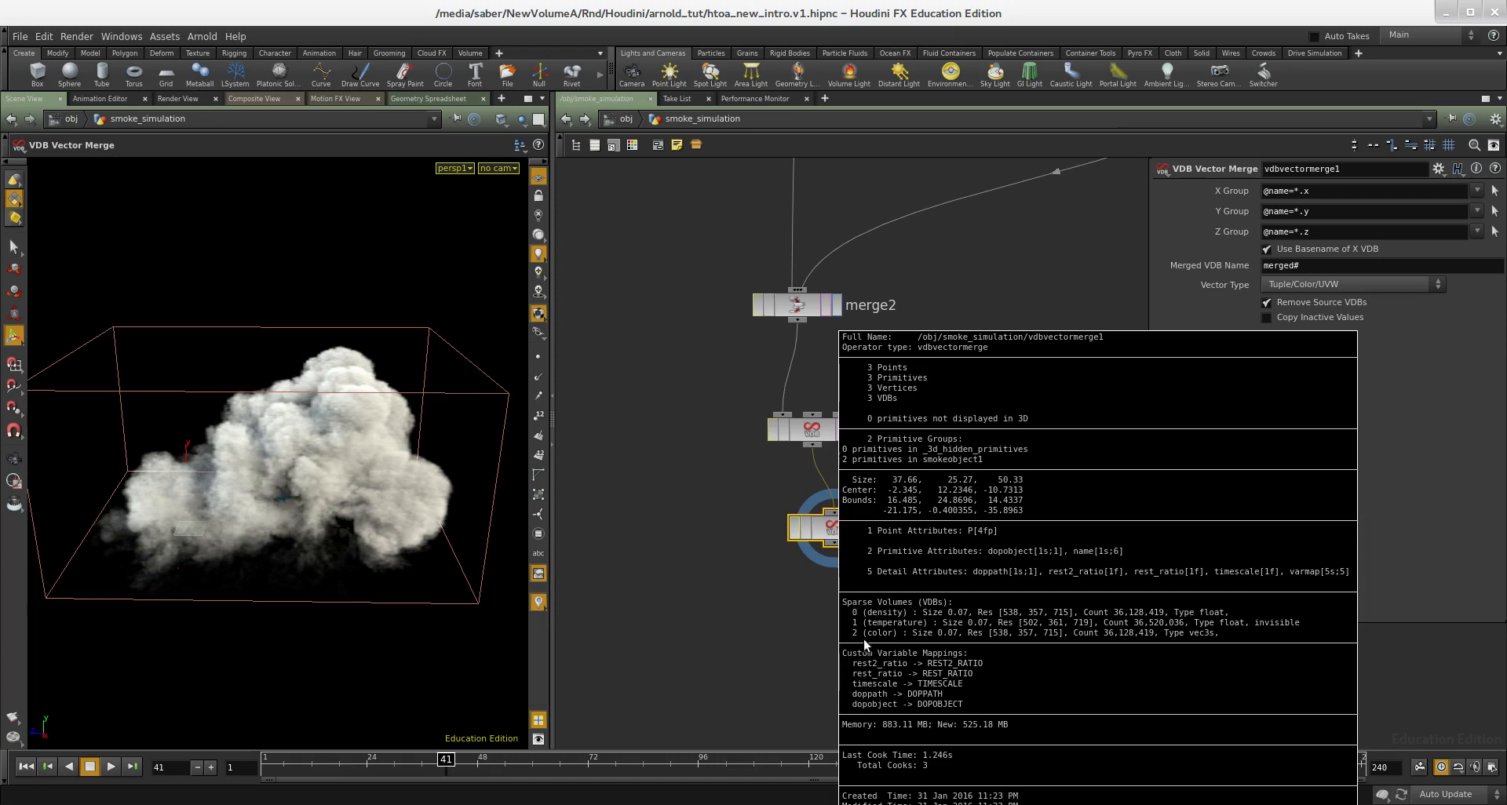
middle_click_drag(1208, 636, 1231, 635)
middle_click_drag(884, 561, 856, 653)
scroll(817, 530, "down", 1)
scroll(858, 594, "down", 3)
middle_click_drag(858, 594, 852, 631)
middle_click_drag(818, 374, 828, 622)
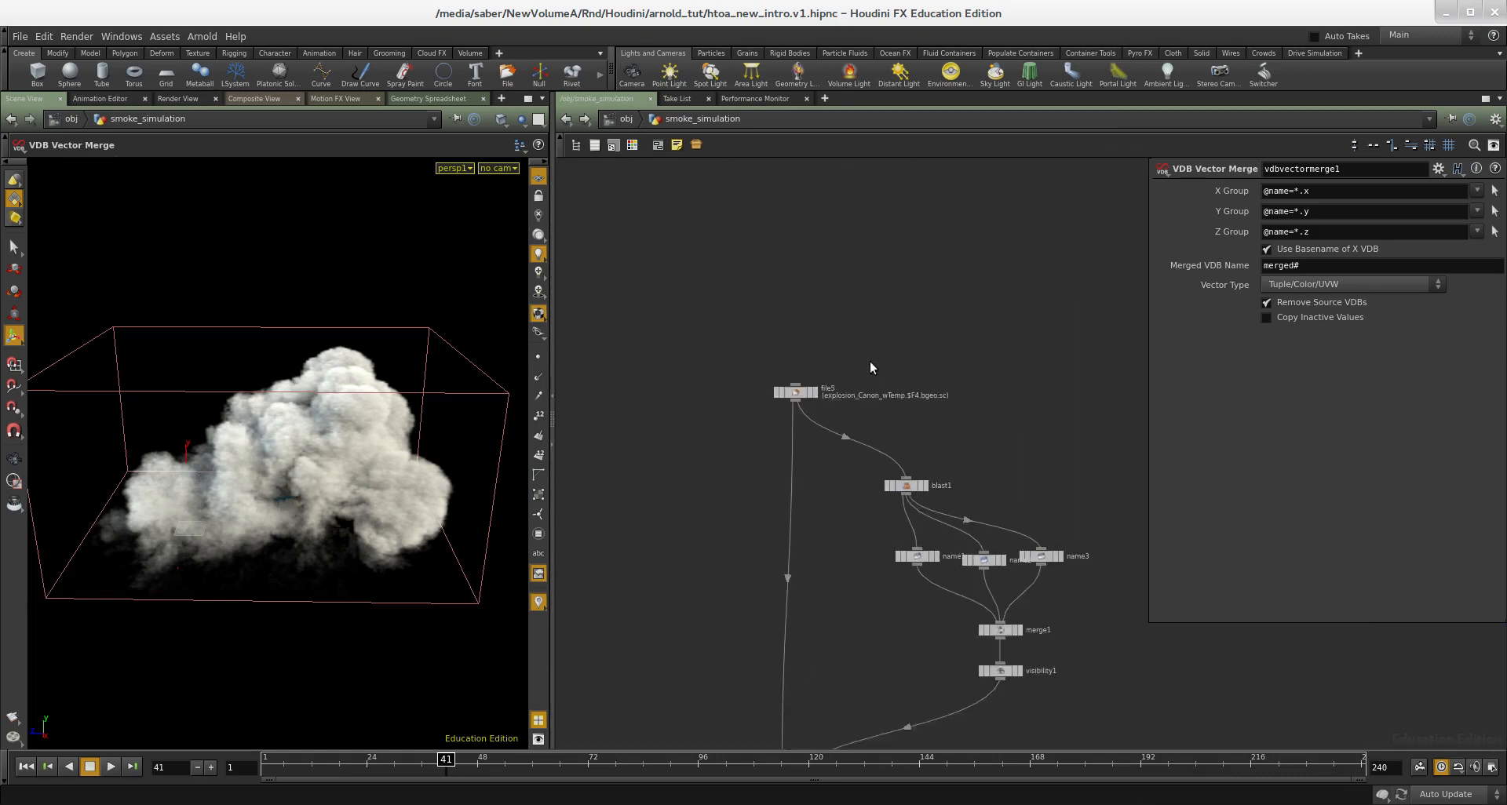
- Add a ROP Output Driver node below vdbvectormerge1 and connect it to that node's output
scroll(864, 363, "down", 2)
middle_click_drag(876, 452, 856, 341)
scroll(852, 558, "up", 4)
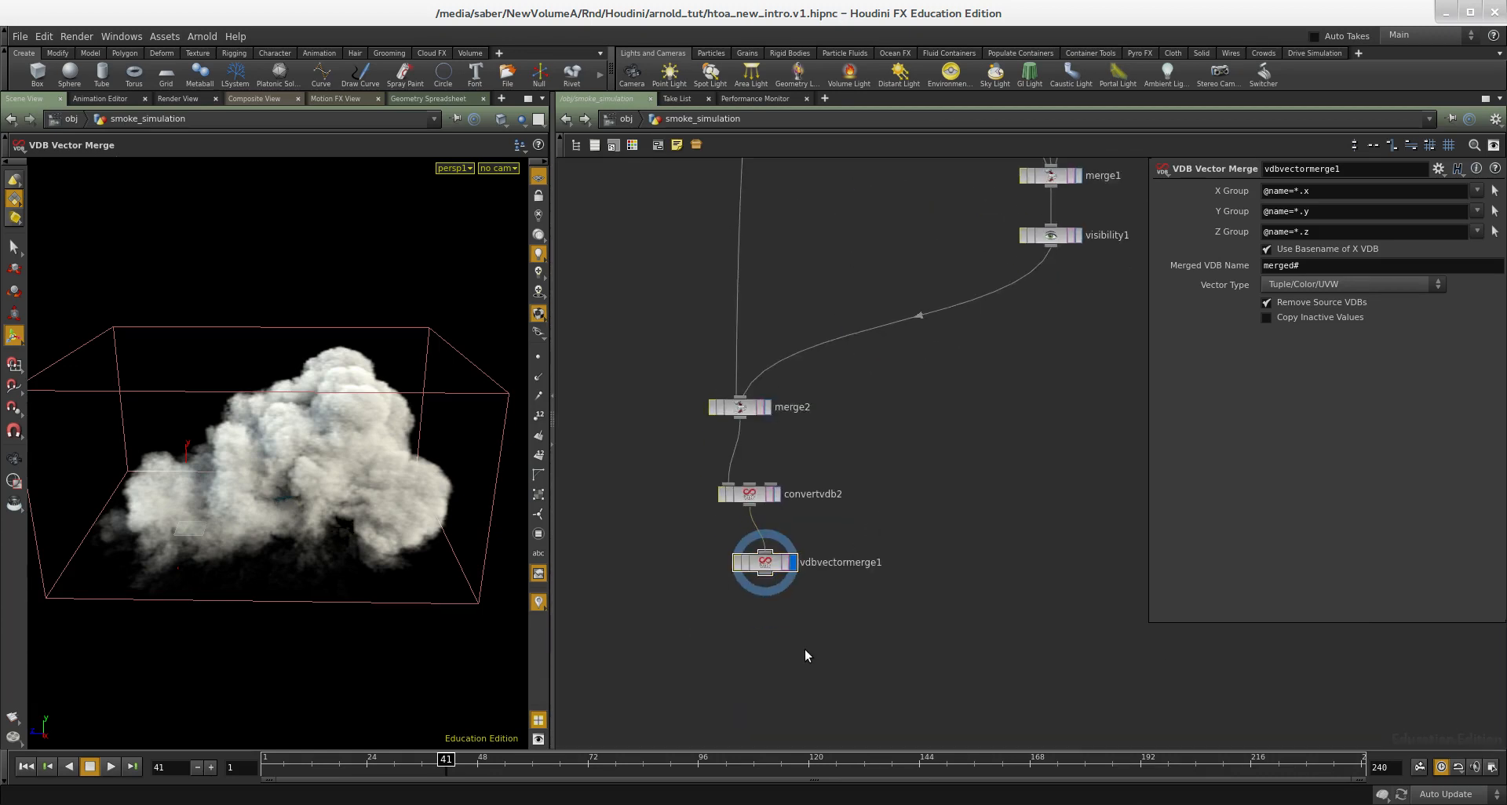
key("Tab")
type("rop")
key("Down")
key("Down")
key("Return")
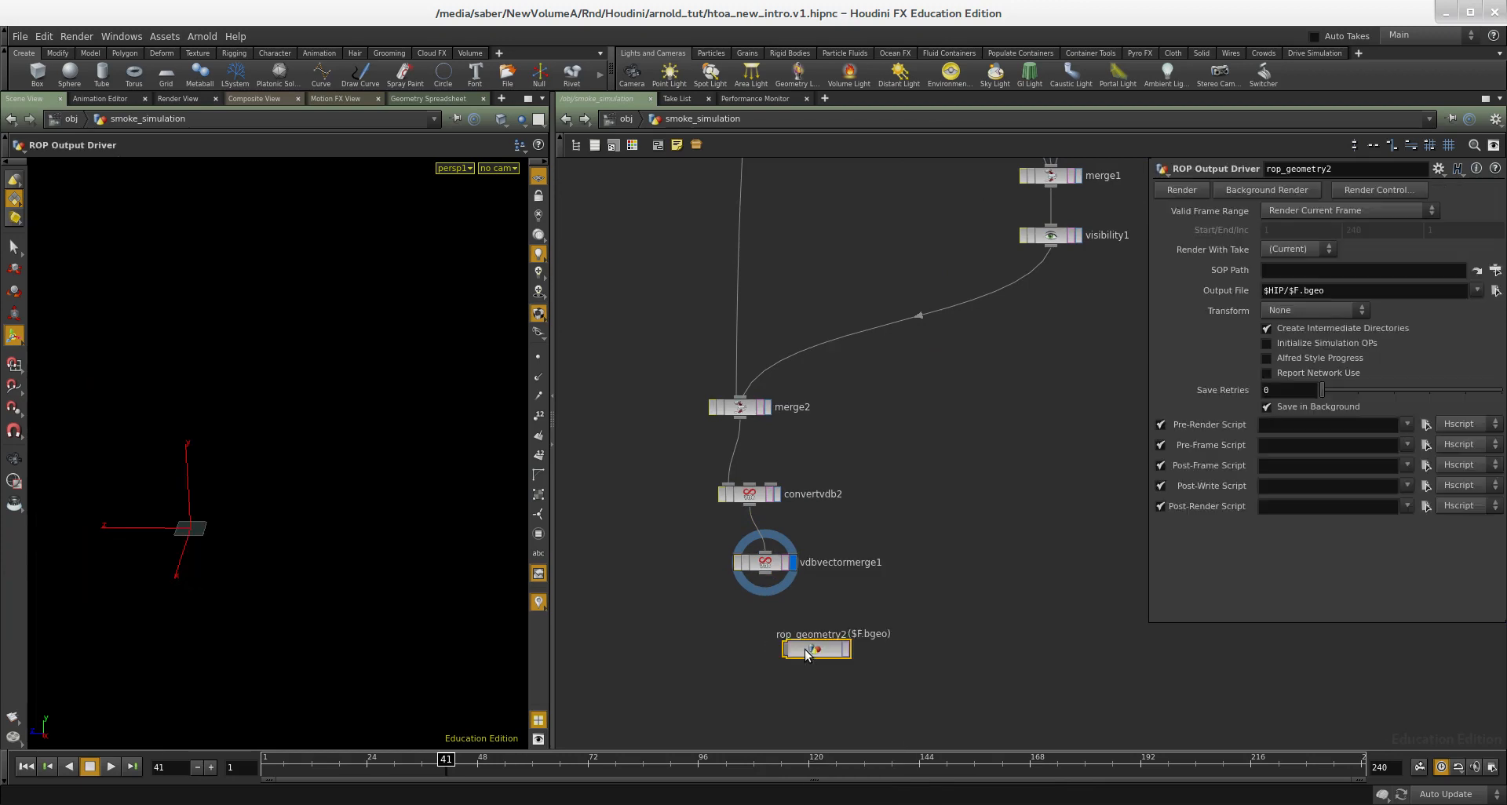
left_click(803, 649)
left_click_drag(804, 652, 882, 632)
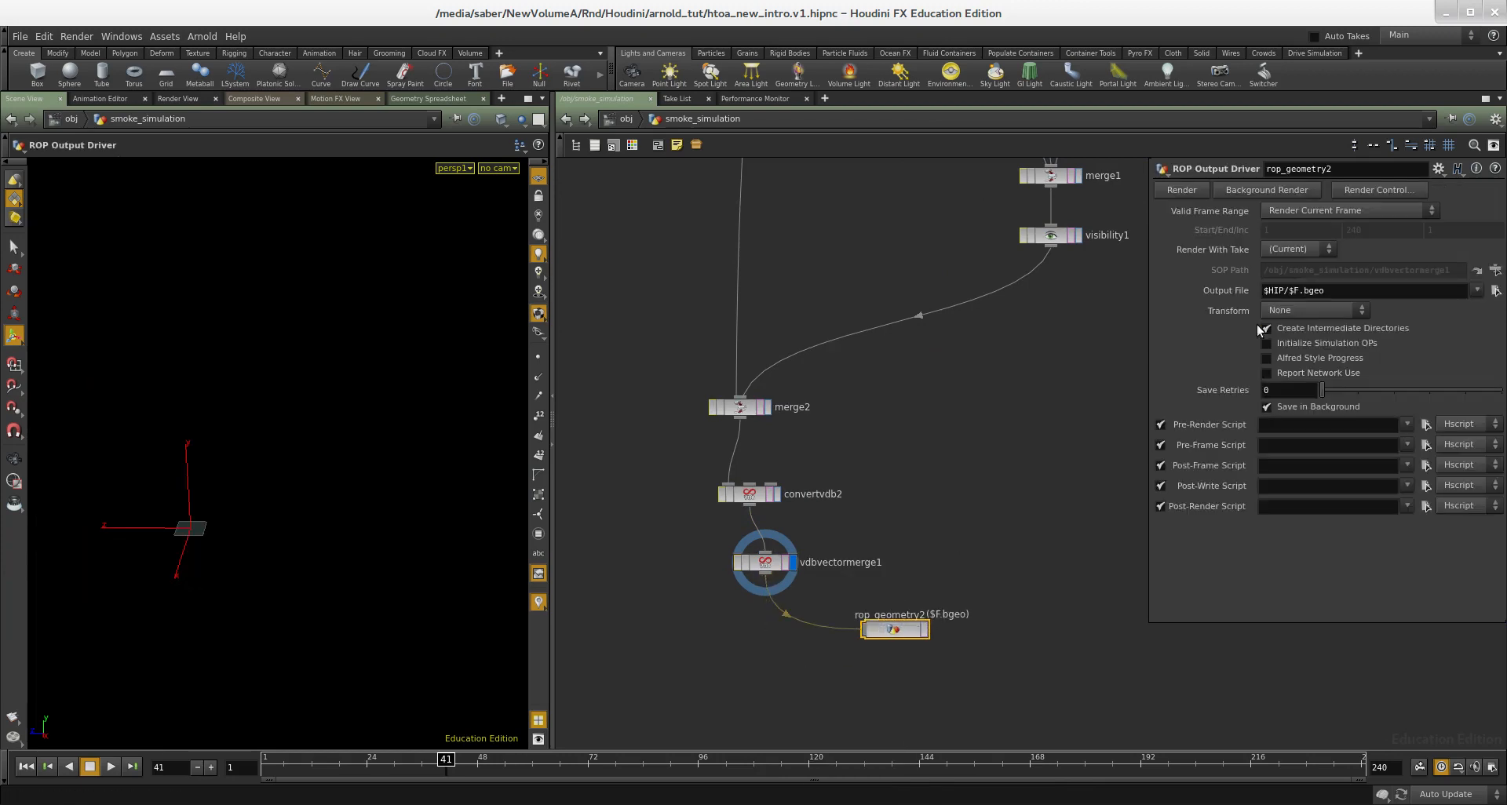
- Set the rop_geometry2 output file to $HIP/sim.$F4.vdb
left_click_drag(1291, 291, 1335, 292)
type("s")
type("$F4.vdb")
key("Return")
- Align the vdbvectormerge1 node directly beneath convertvdb2 in the network
middle_click_drag(917, 557, 917, 521)
left_click_drag(837, 495, 699, 556)
left_click_drag(773, 529, 757, 538)
- Move the rop_geometry2 node farther below vdbvectormerge1 and clear the node selection
left_click_drag(887, 478, 882, 671)
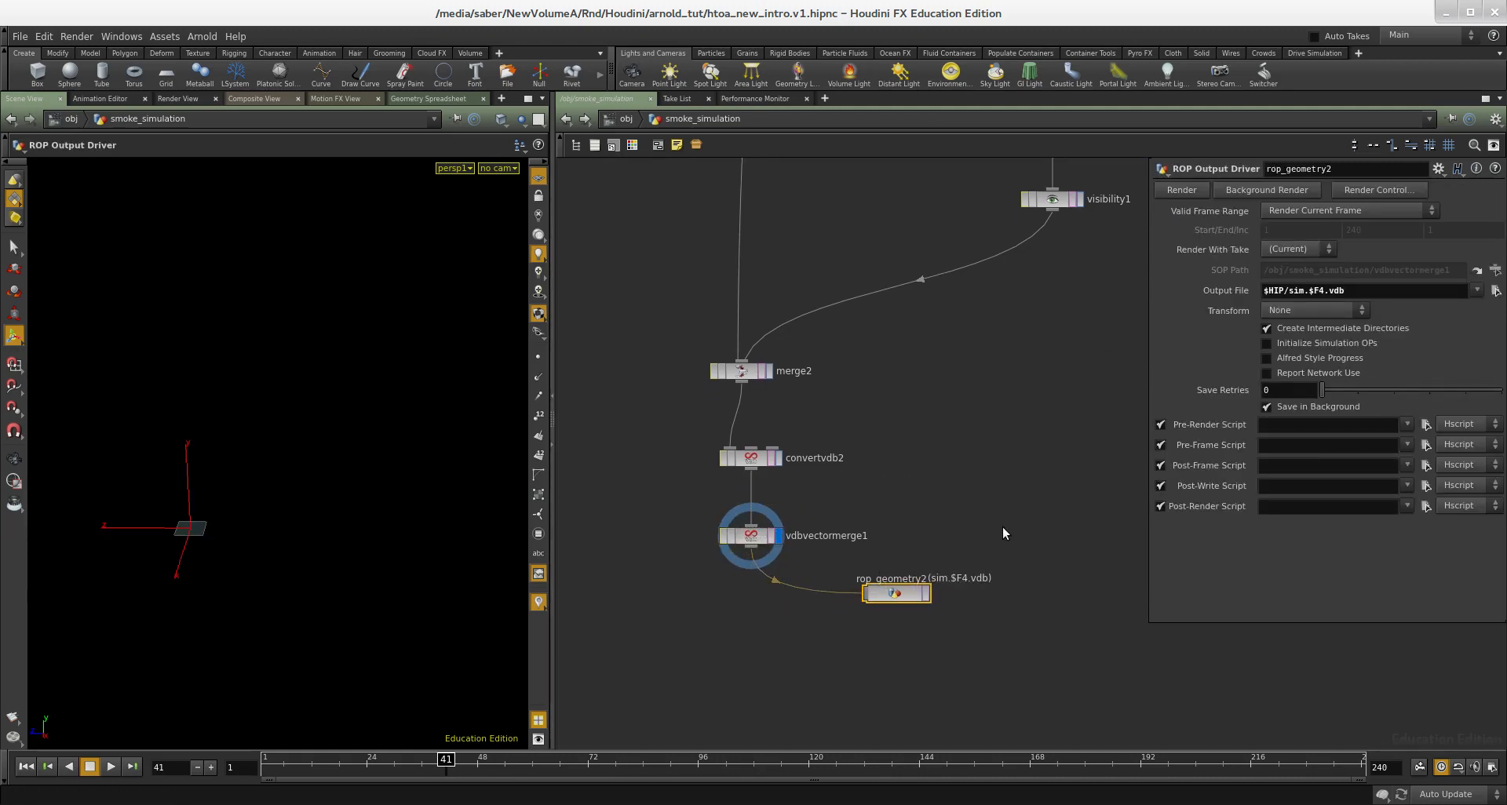
middle_click_drag(945, 504, 935, 482)
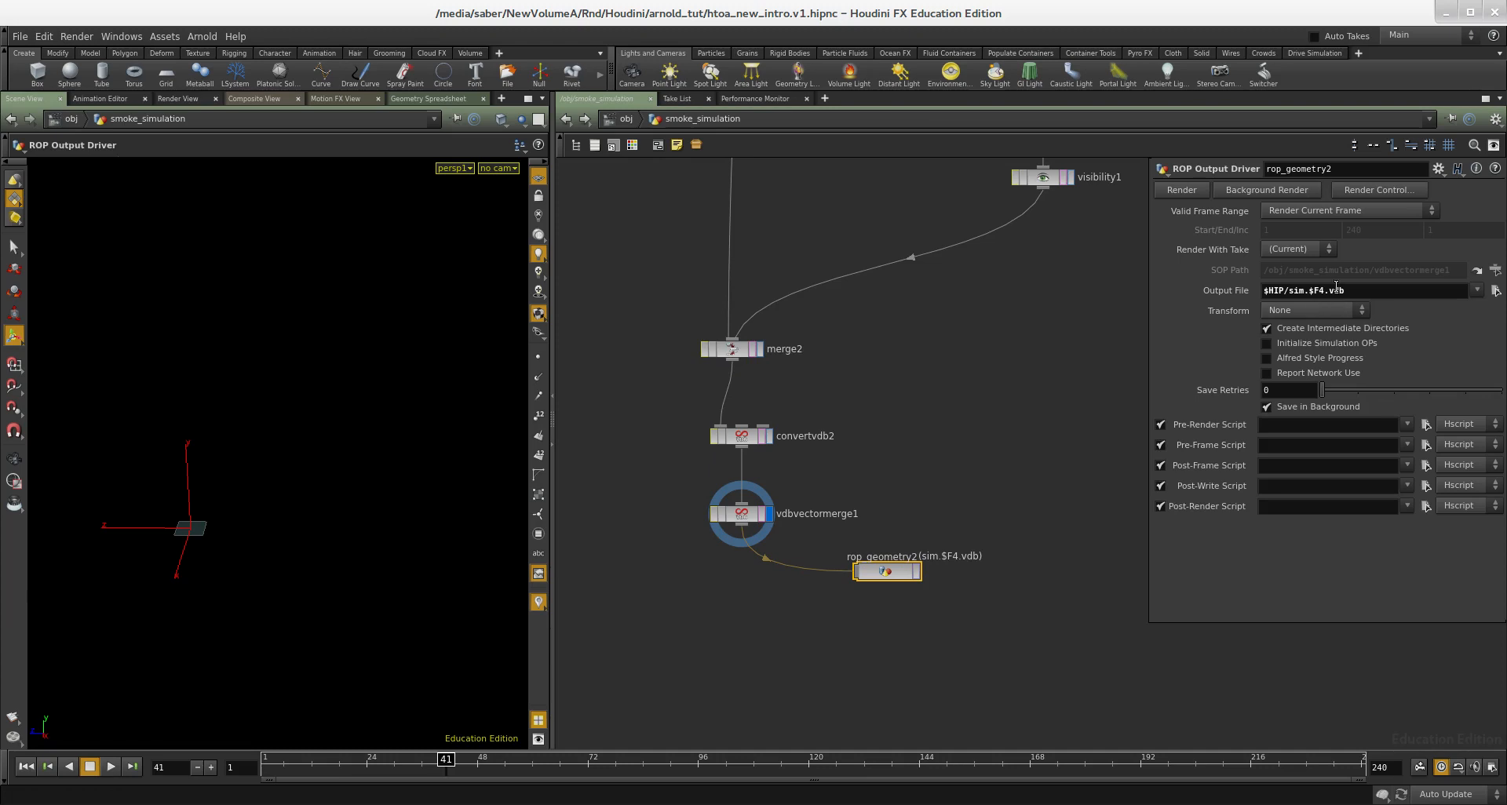
middle_click_drag(1028, 451, 1021, 418)
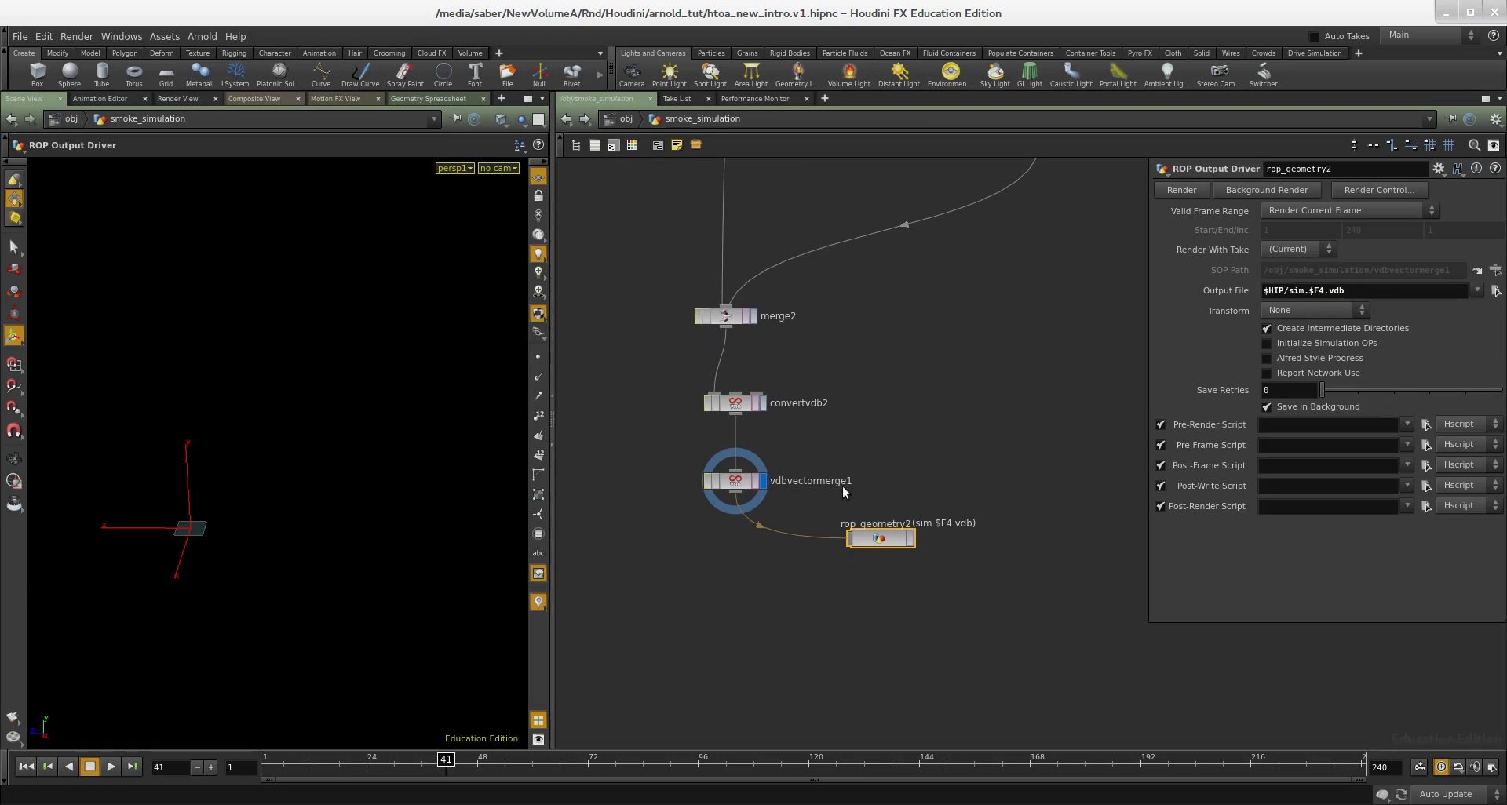
middle_click_drag(1007, 605, 1007, 617)
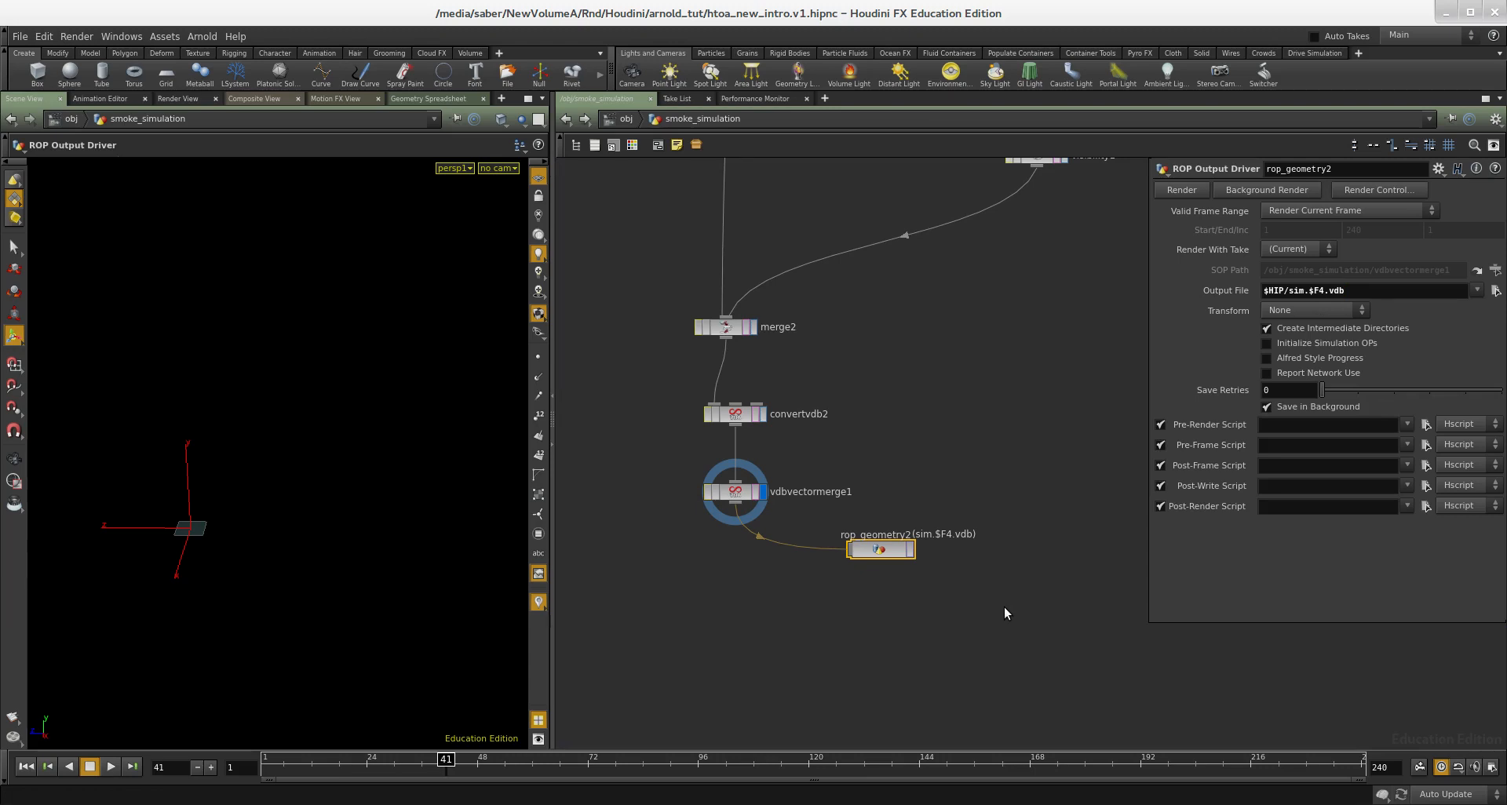
left_click_drag(1006, 608, 885, 609)
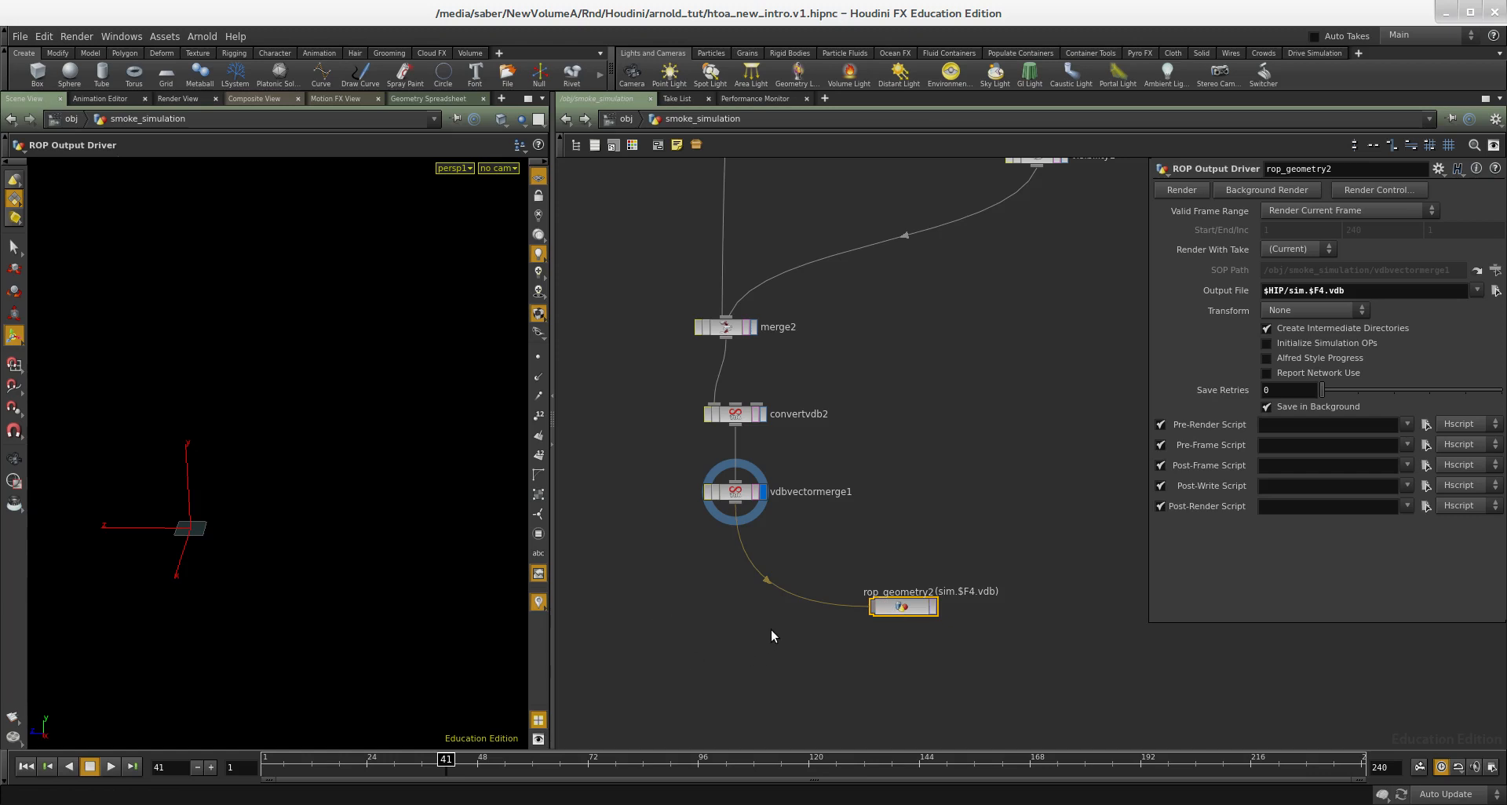
left_click(798, 649)
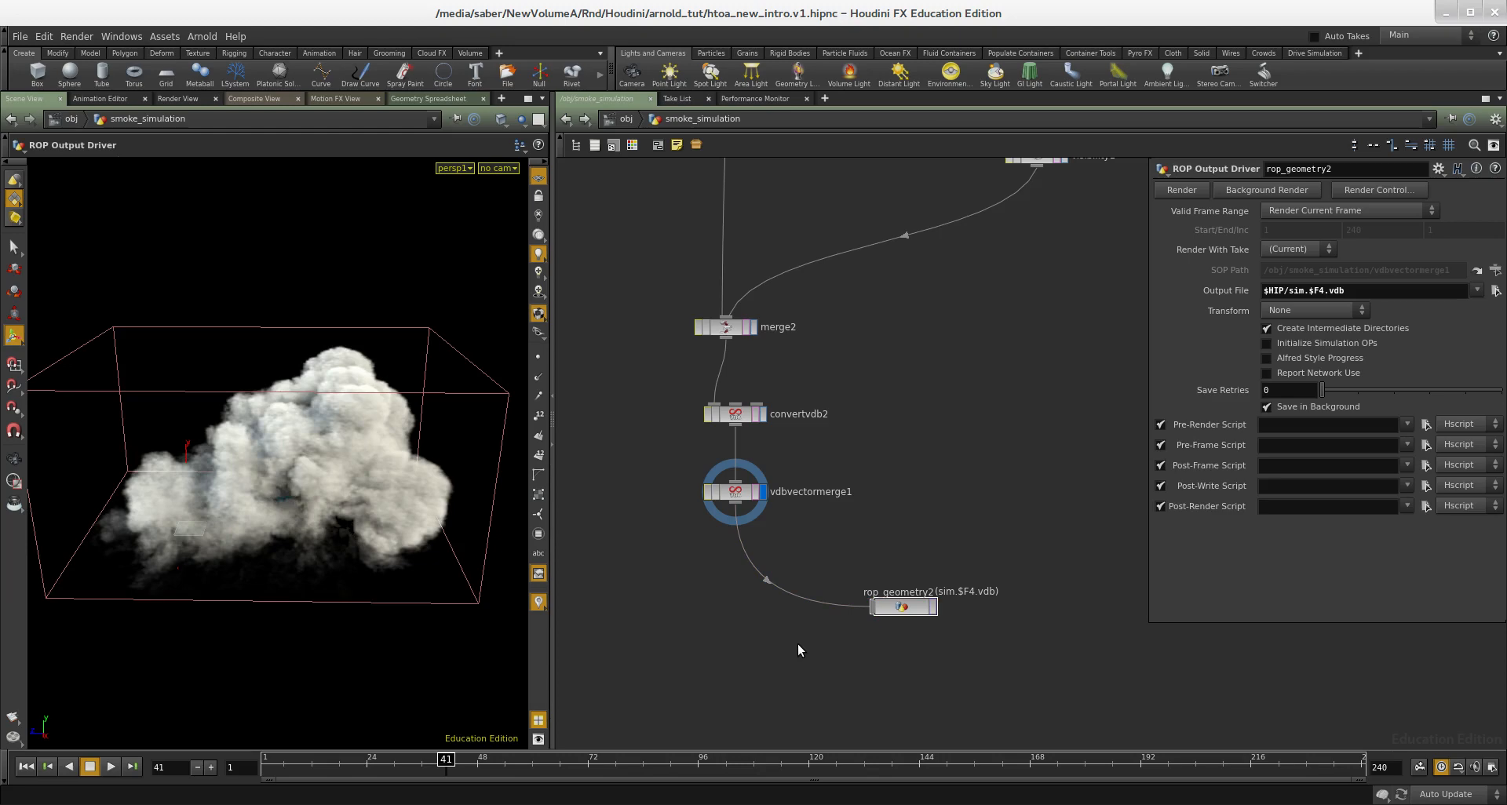